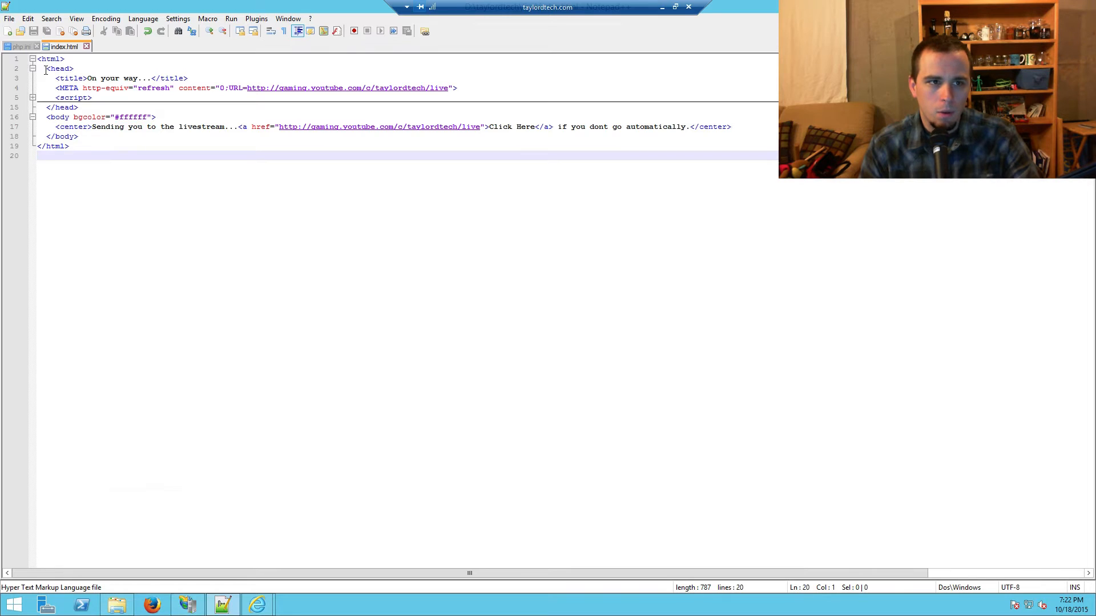
Point out the head and body sections and the meta refresh line in index.html
{"action": "left_click_drag", "start_coordinate": [43, 71], "coordinate": [107, 107]}
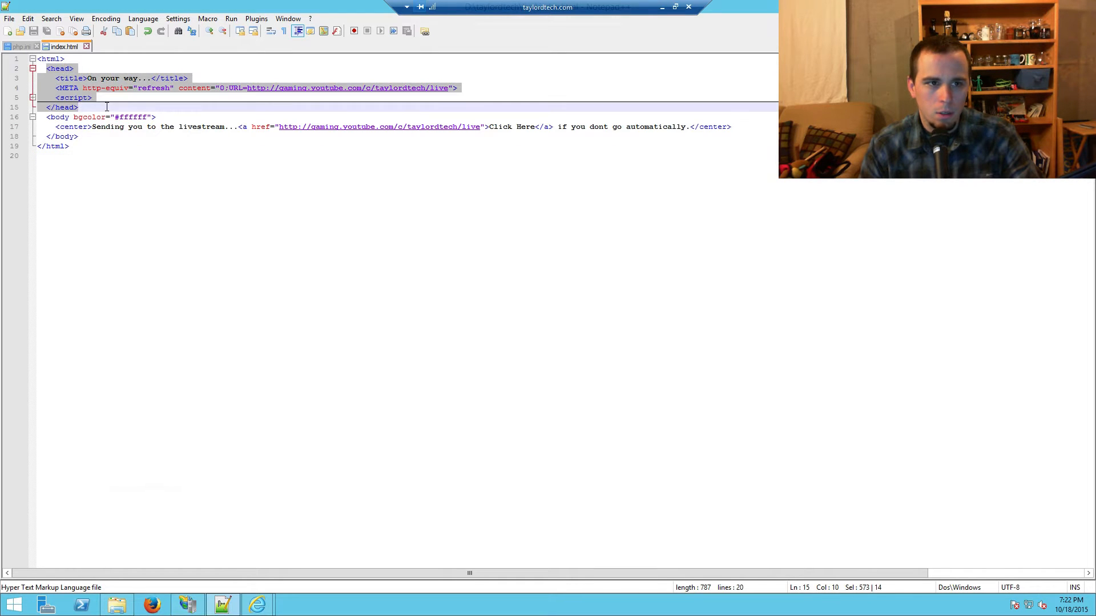
{"action": "left_click", "coordinate": [61, 117]}
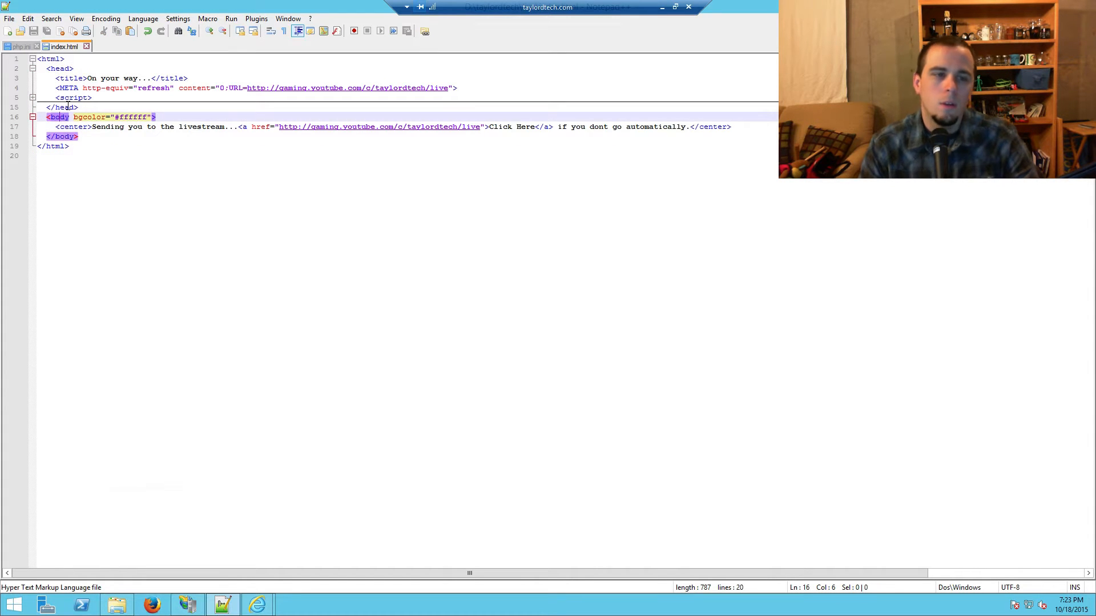
{"action": "left_click", "coordinate": [57, 69]}
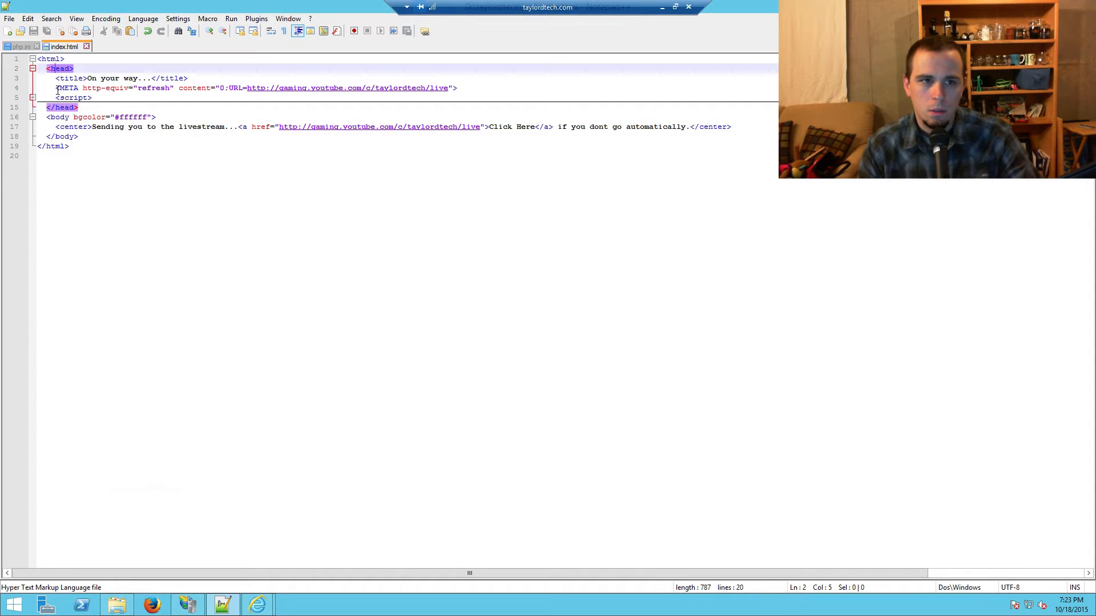
{"action": "left_click_drag", "start_coordinate": [56, 88], "coordinate": [462, 88]}
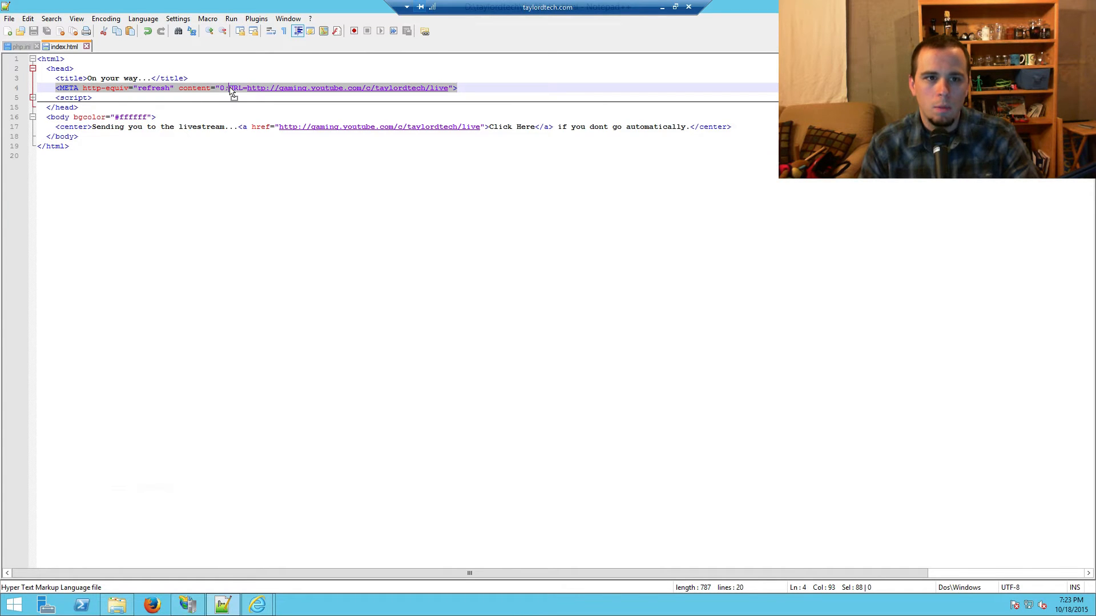
{"action": "left_click", "coordinate": [195, 88]}
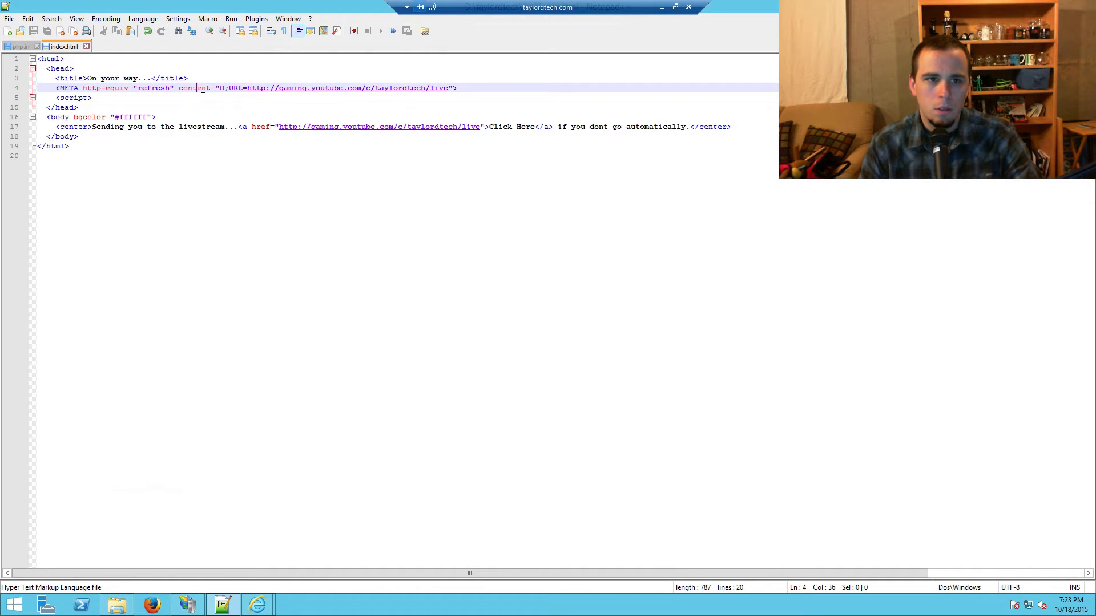
Highlight the 0 refresh delay and the YouTube live URL, then expand the collapsed script block
{"action": "left_click_drag", "start_coordinate": [217, 90], "coordinate": [231, 92]}
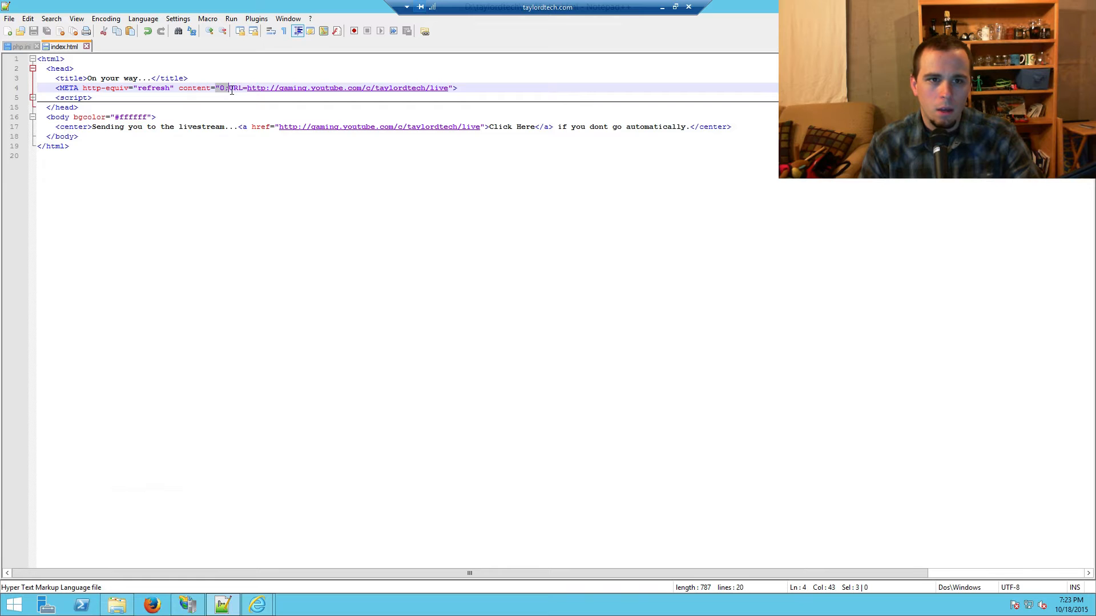
{"action": "left_click_drag", "start_coordinate": [234, 89], "coordinate": [450, 87]}
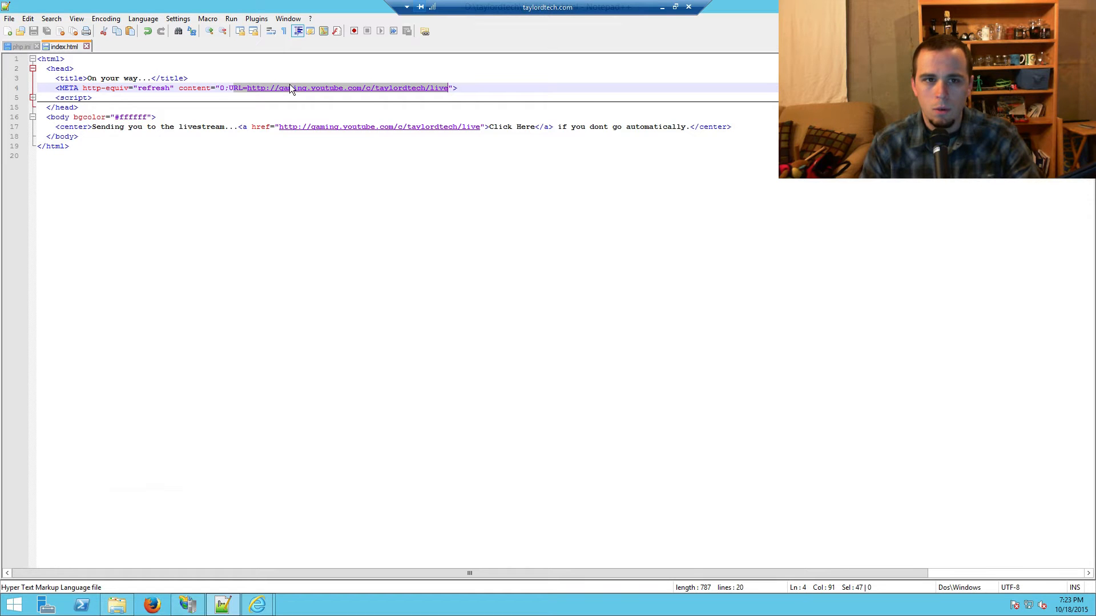
{"action": "left_click", "coordinate": [256, 88]}
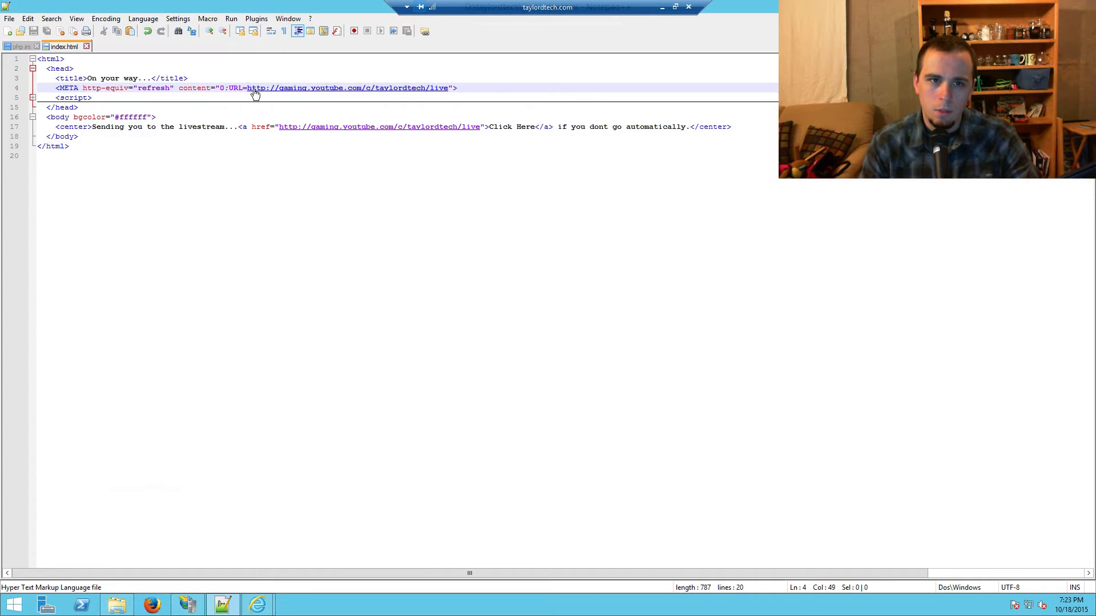
{"action": "left_click_drag", "start_coordinate": [246, 89], "coordinate": [446, 90]}
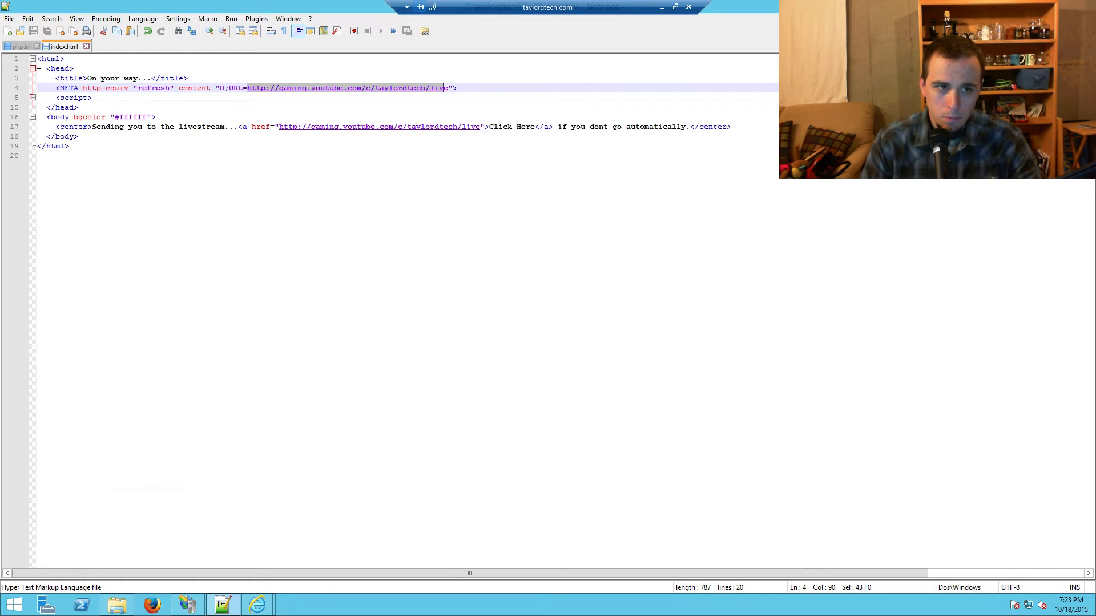
{"action": "left_click", "coordinate": [33, 97]}
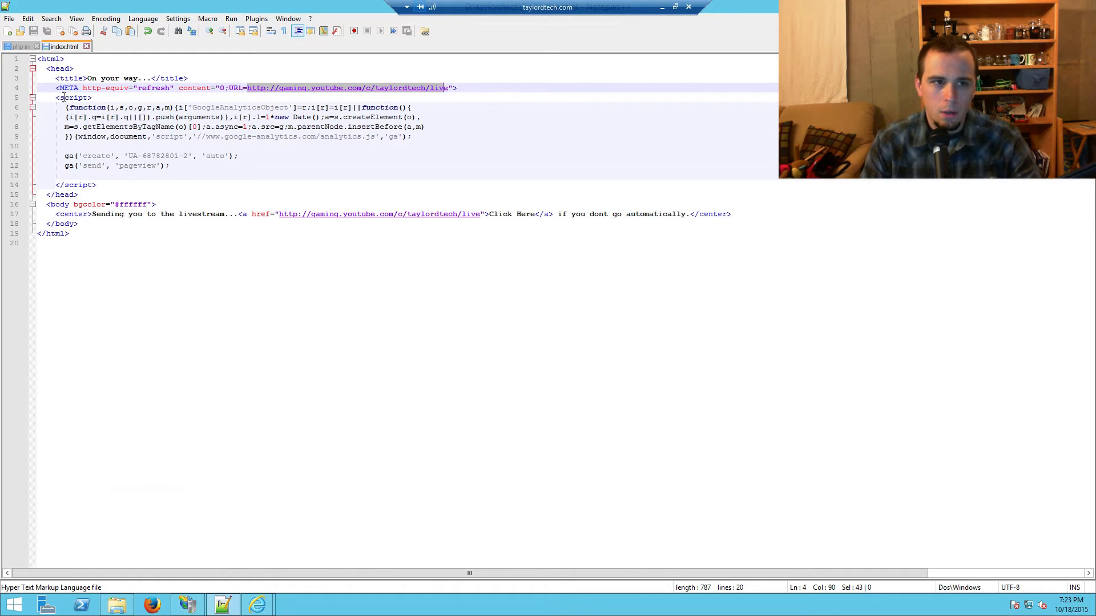
{"action": "left_click", "coordinate": [64, 97]}
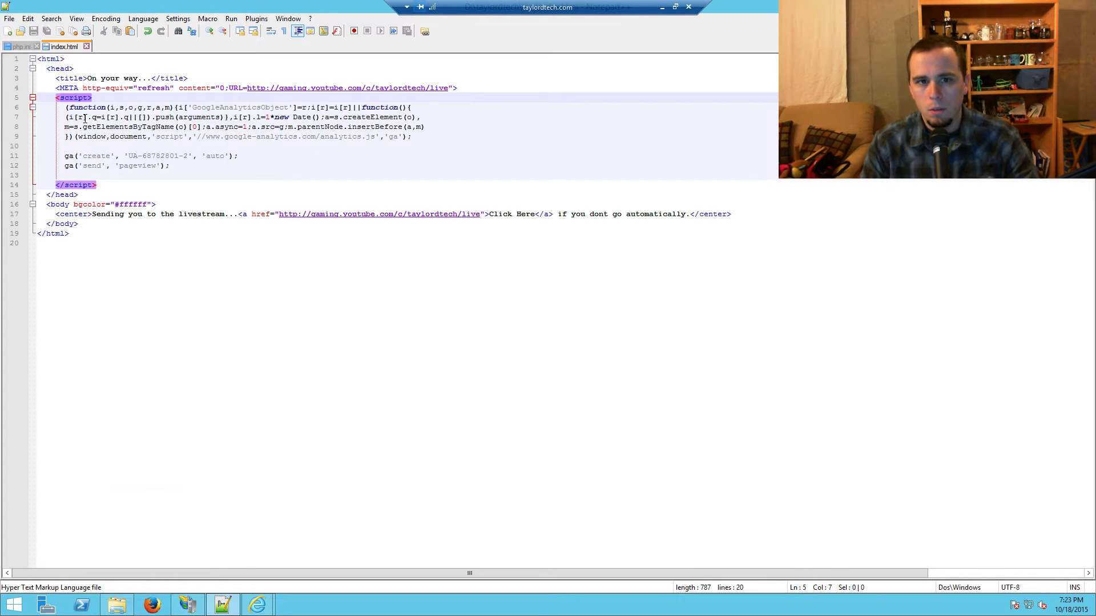
{"action": "left_click", "coordinate": [52, 68]}
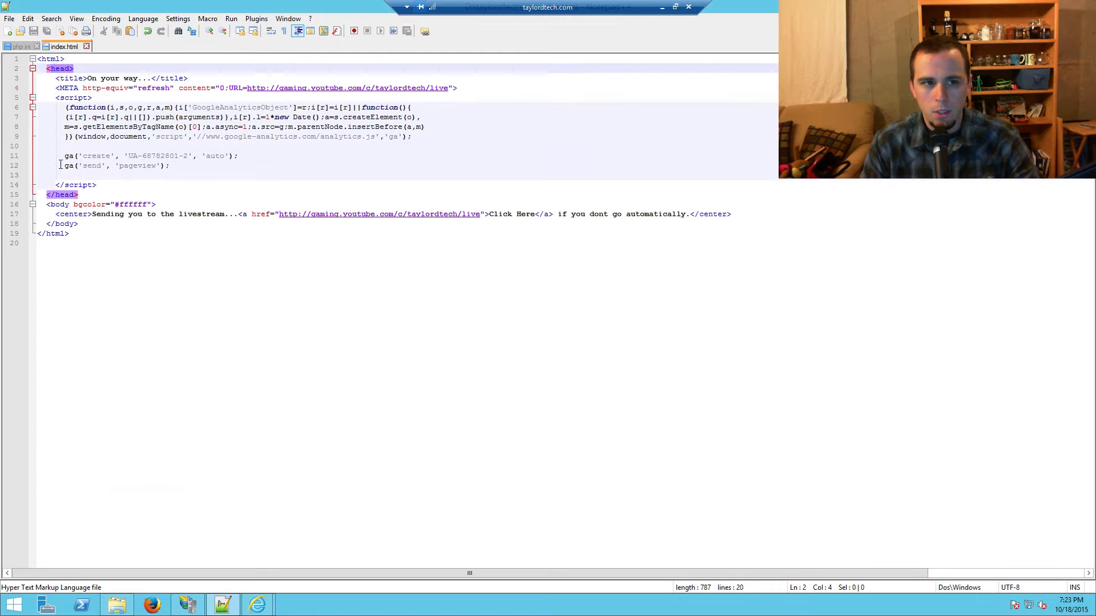
{"action": "left_click", "coordinate": [54, 206]}
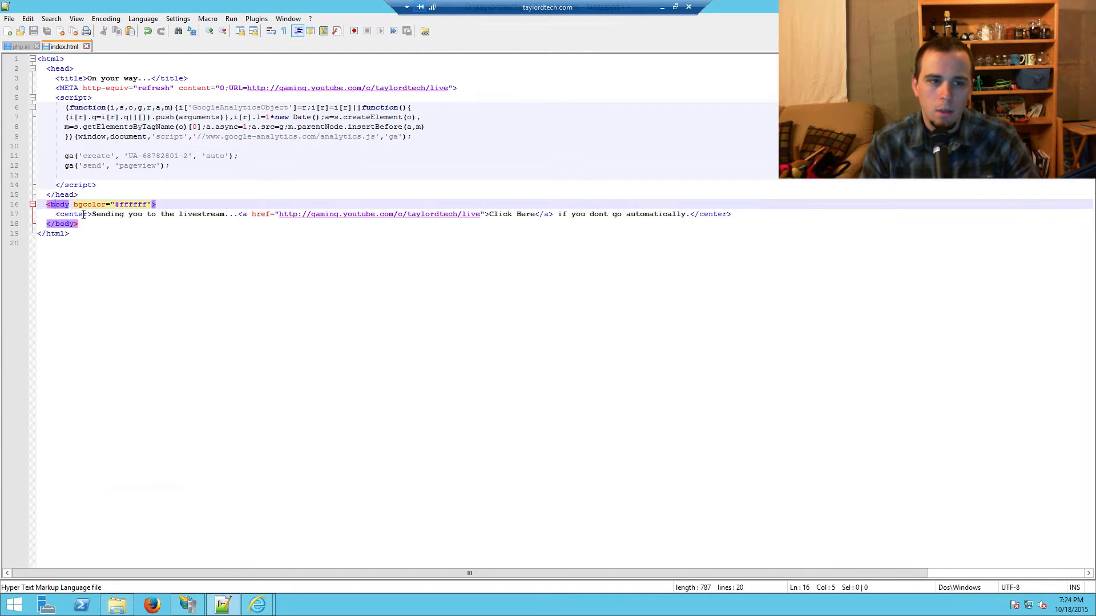
{"action": "left_click", "coordinate": [82, 216]}
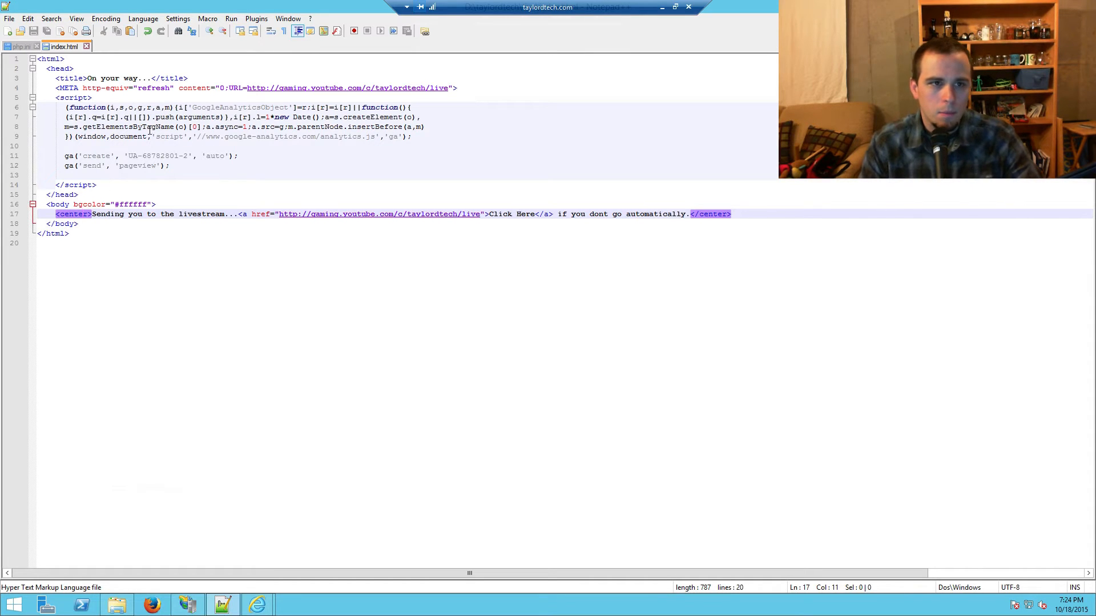
{"action": "left_click_drag", "start_coordinate": [69, 77], "coordinate": [161, 79]}
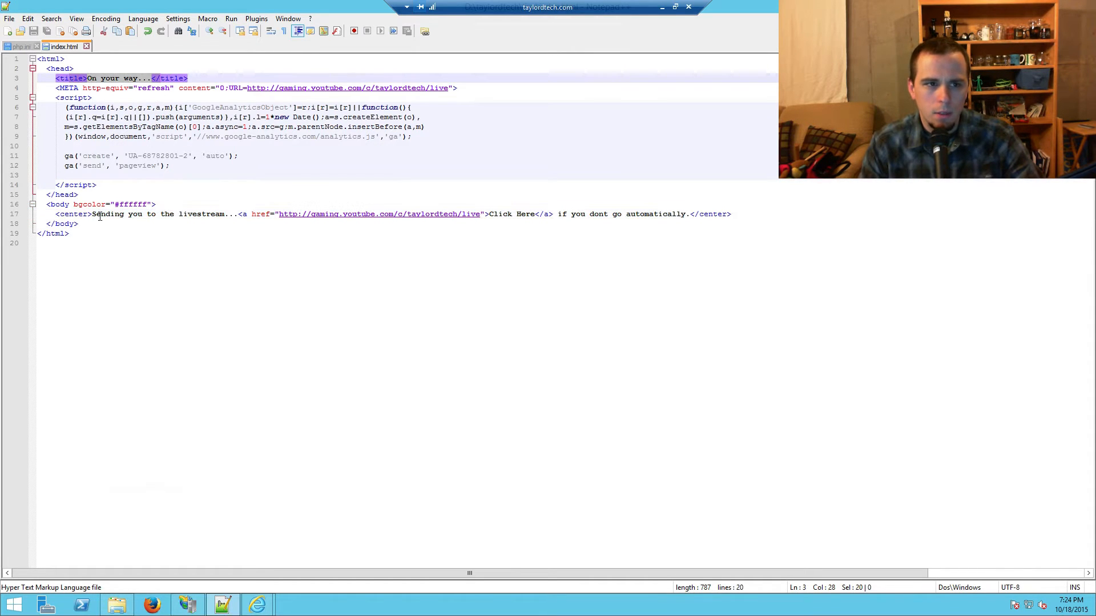
{"action": "left_click_drag", "start_coordinate": [69, 204], "coordinate": [152, 204]}
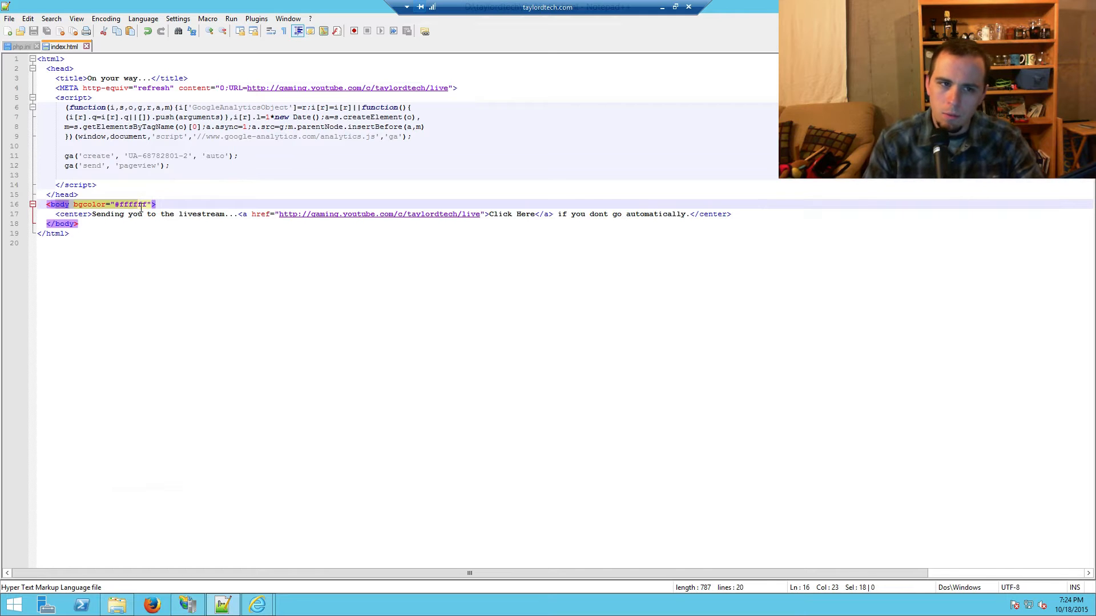
{"action": "double_click", "coordinate": [131, 204]}
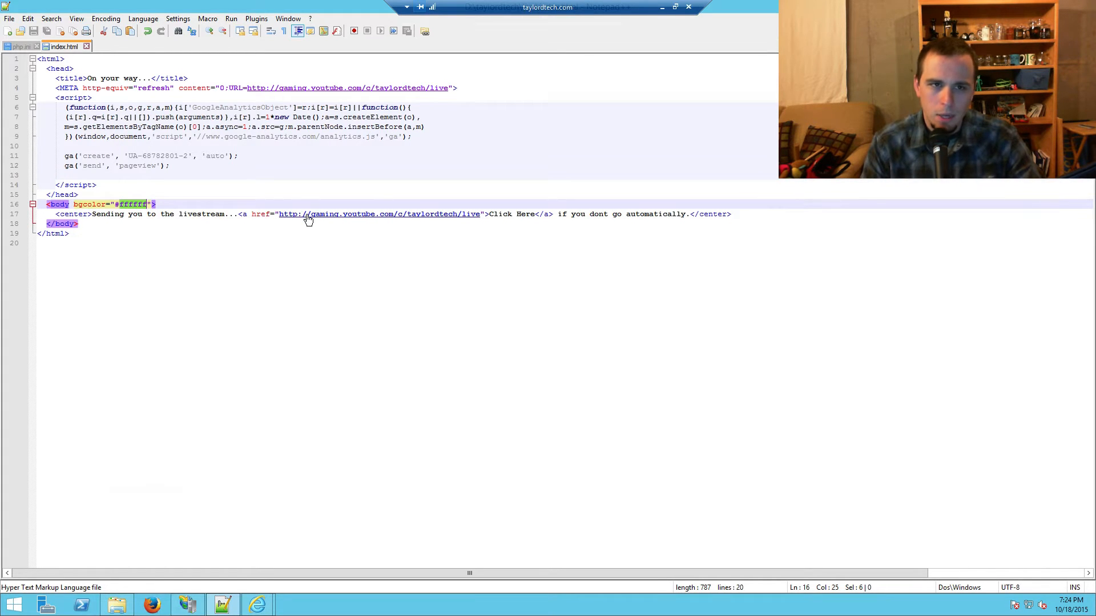
{"action": "left_click", "coordinate": [487, 295]}
{"action": "key", "text": "ctrl+a"}
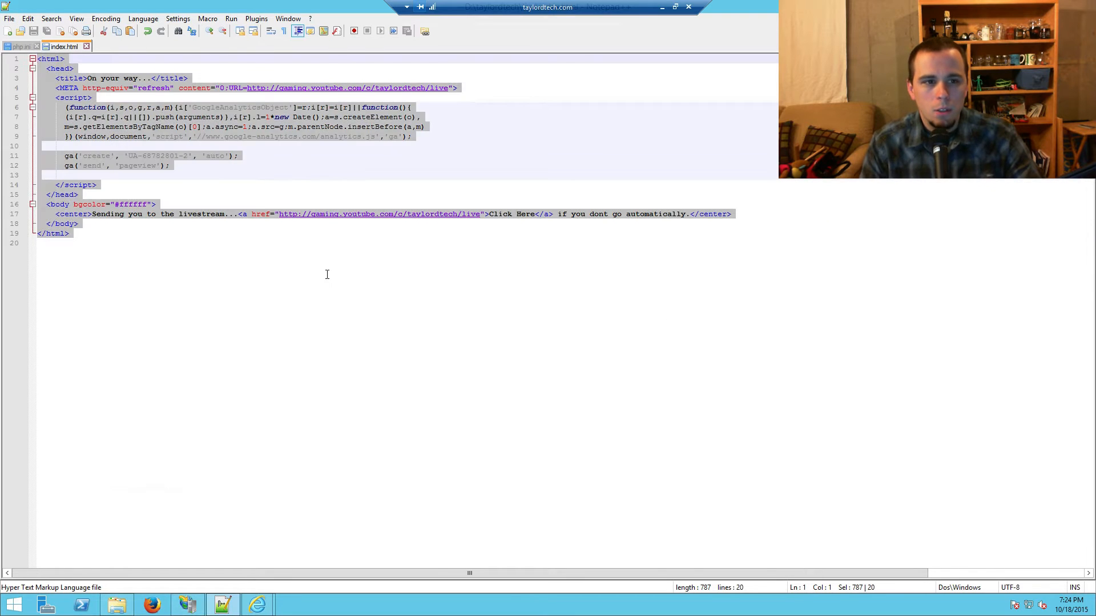
Highlight analytics tracking lines 8–12, then bring up the live_redirect File Explorer window
{"action": "left_click", "coordinate": [346, 275]}
{"action": "left_click_drag", "start_coordinate": [220, 163], "coordinate": [13, 128]}
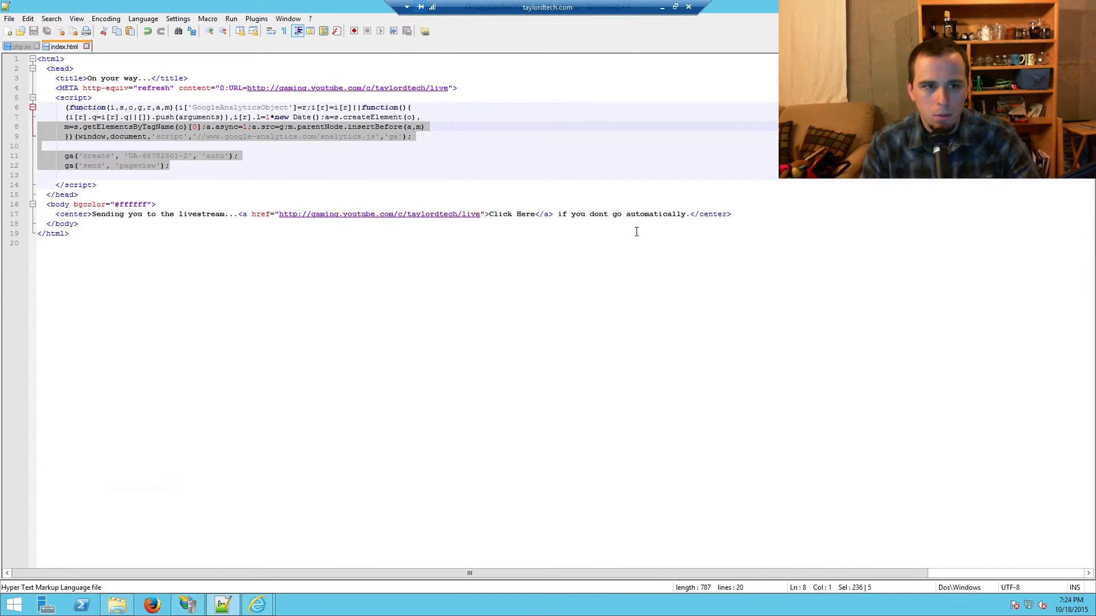
{"action": "left_click", "coordinate": [335, 311]}
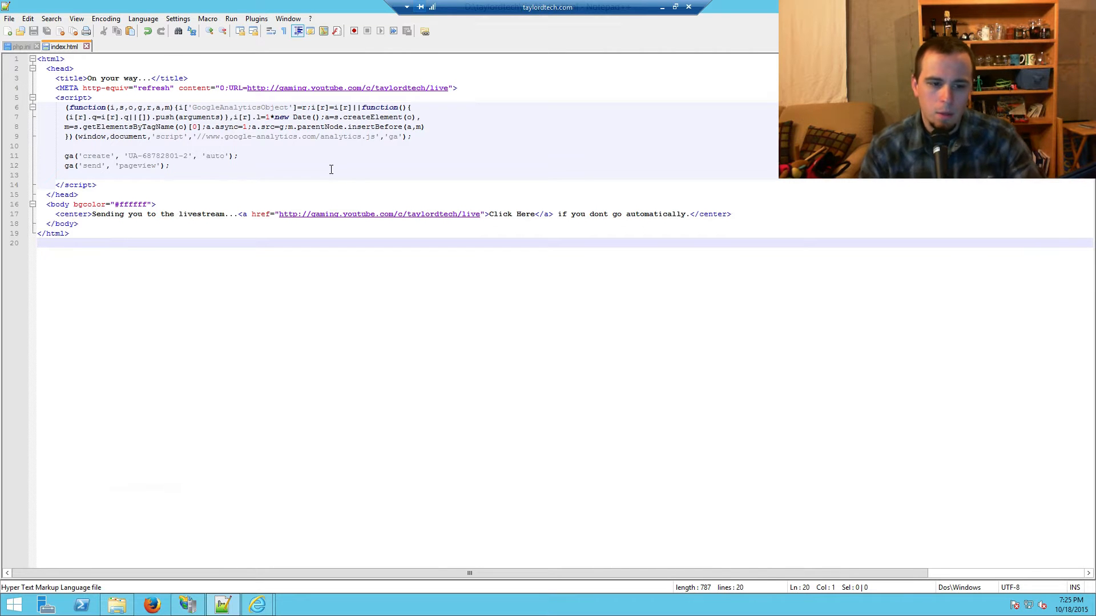
{"action": "left_click", "coordinate": [117, 609]}
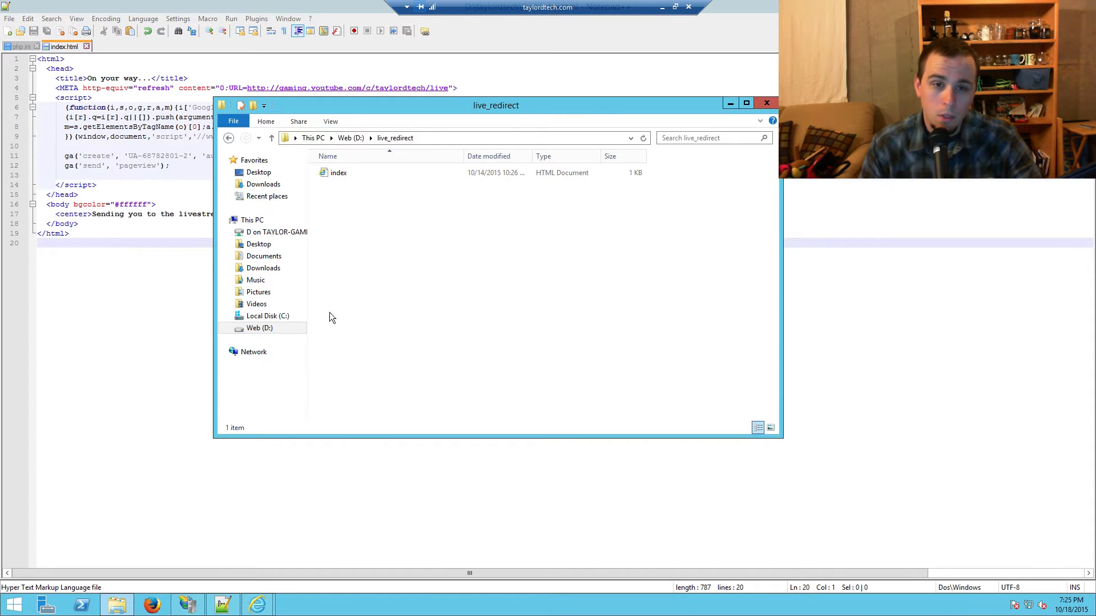
Expand the Web (D:) drive folders and open the taylordtech site folder
{"action": "left_click", "coordinate": [231, 329]}
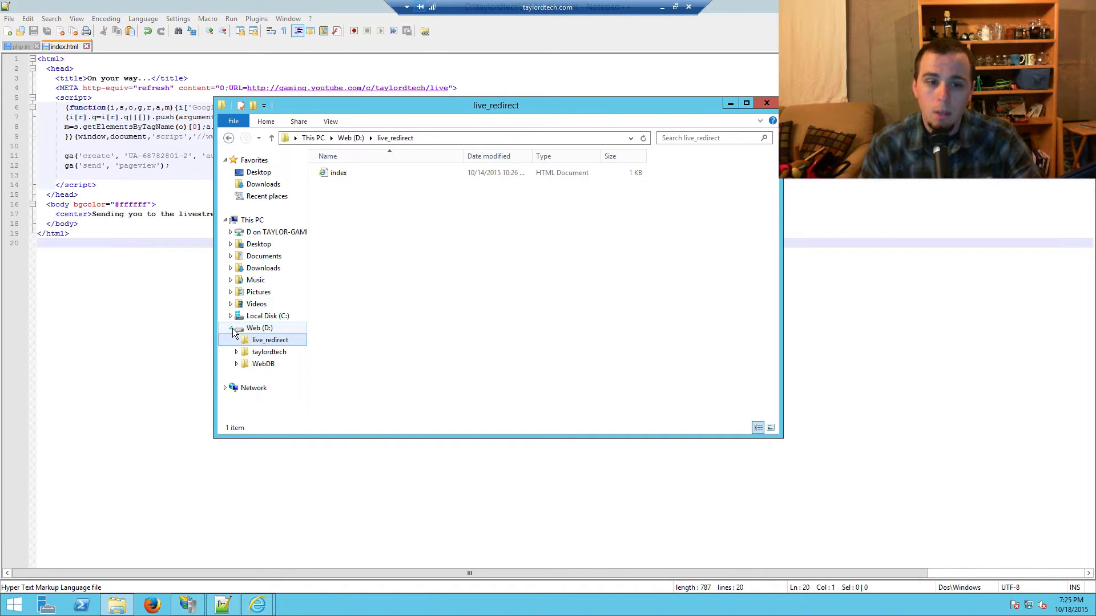
{"action": "left_click", "coordinate": [236, 365]}
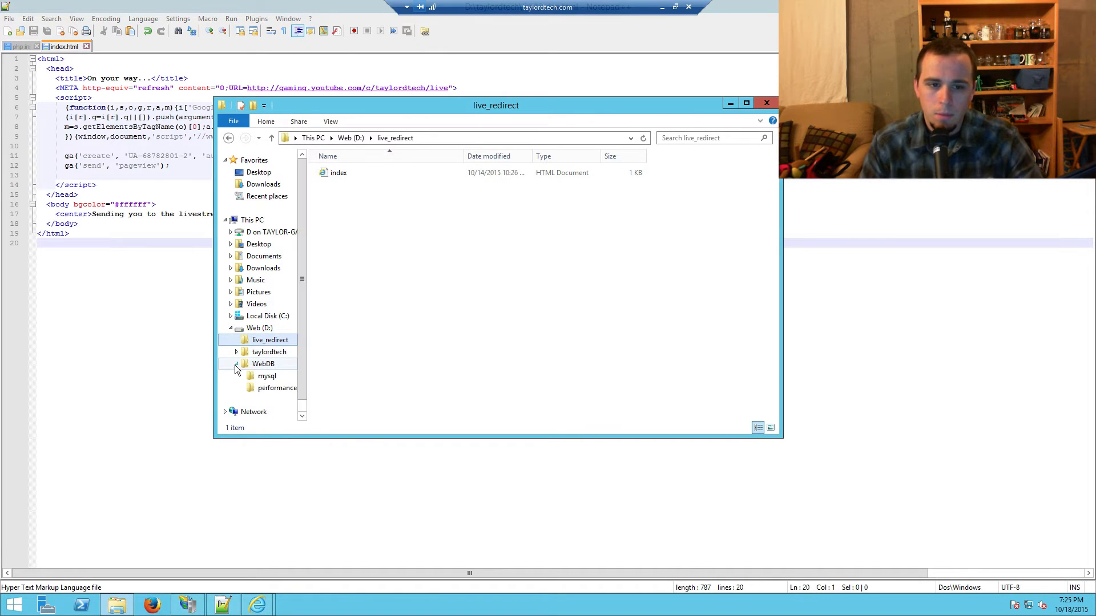
{"action": "left_click", "coordinate": [235, 365]}
{"action": "left_click", "coordinate": [237, 352]}
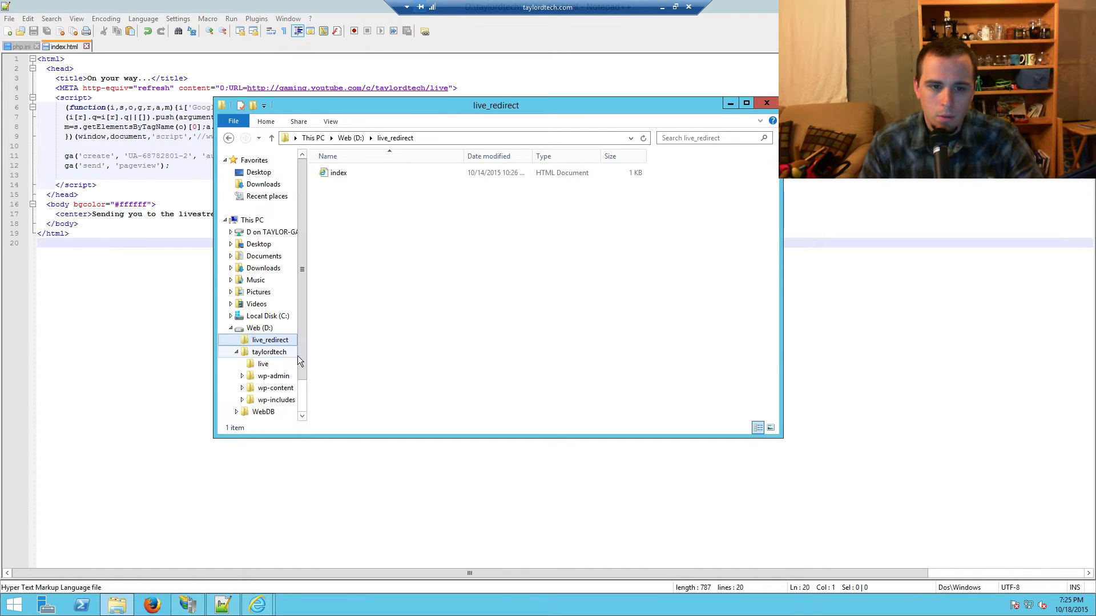
{"action": "left_click", "coordinate": [264, 352]}
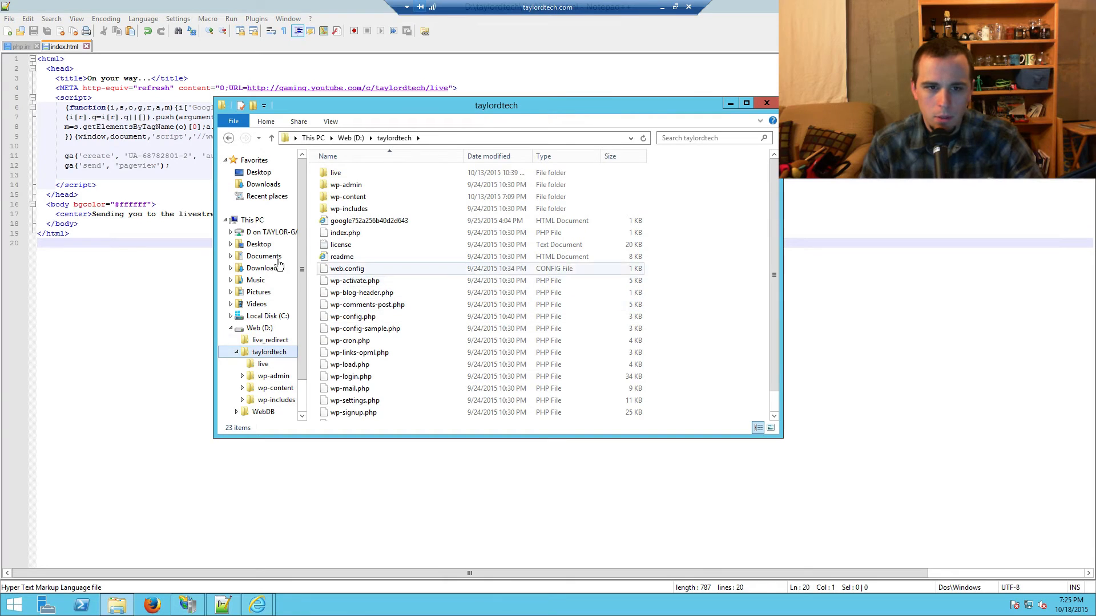
Open the live folder, then minimize the remote desktop session
{"action": "left_click", "coordinate": [332, 173]}
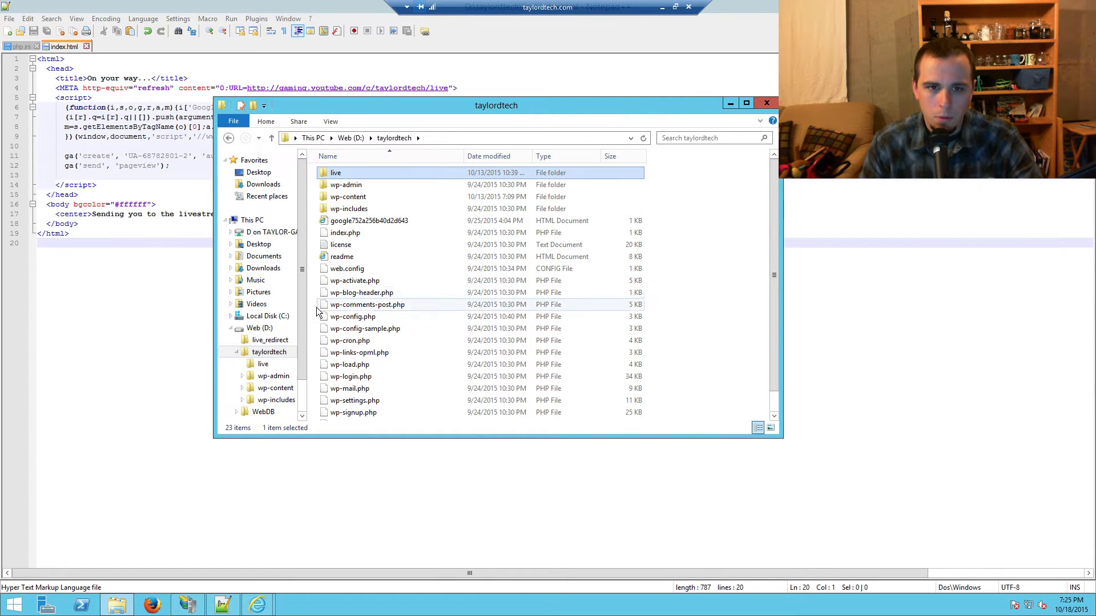
{"action": "double_click", "coordinate": [335, 176]}
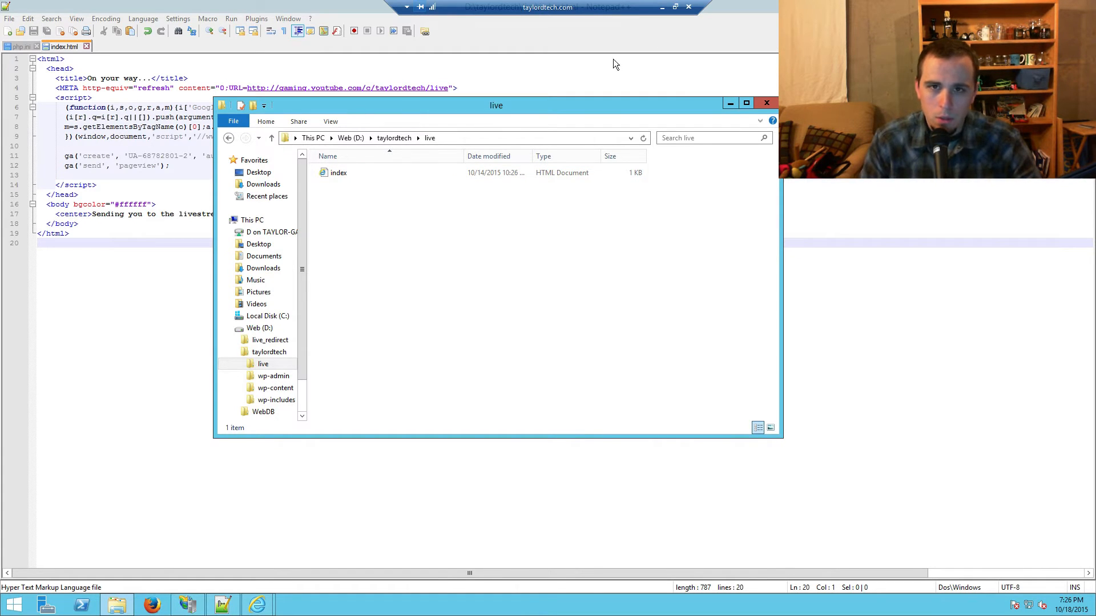
{"action": "left_click", "coordinate": [657, 8]}
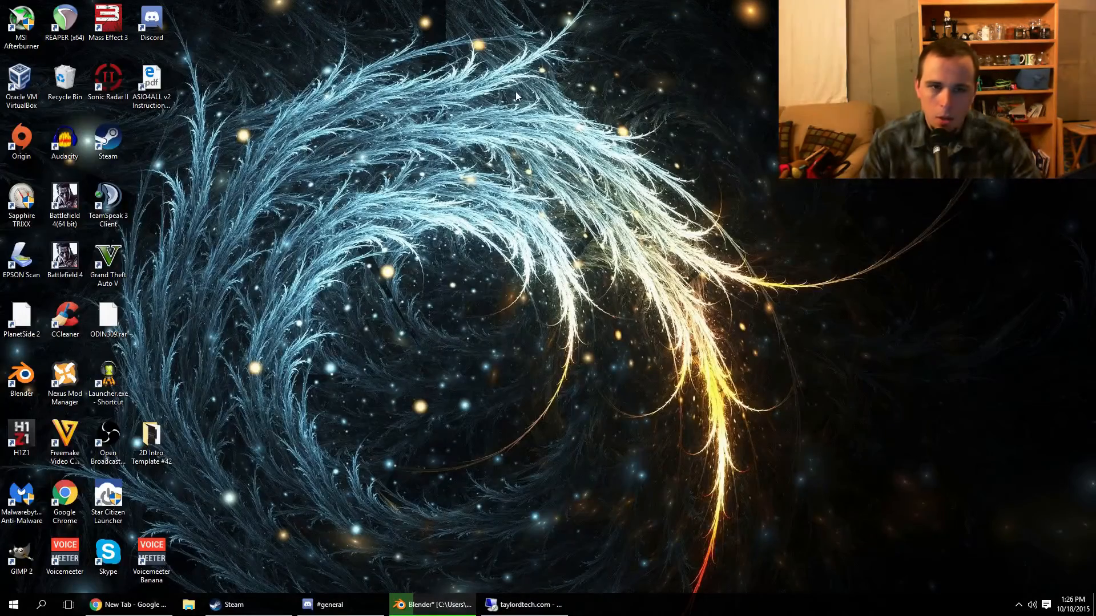
Bring Chrome forward, then bring up OBS from the hidden tray icons
{"action": "left_click", "coordinate": [133, 608]}
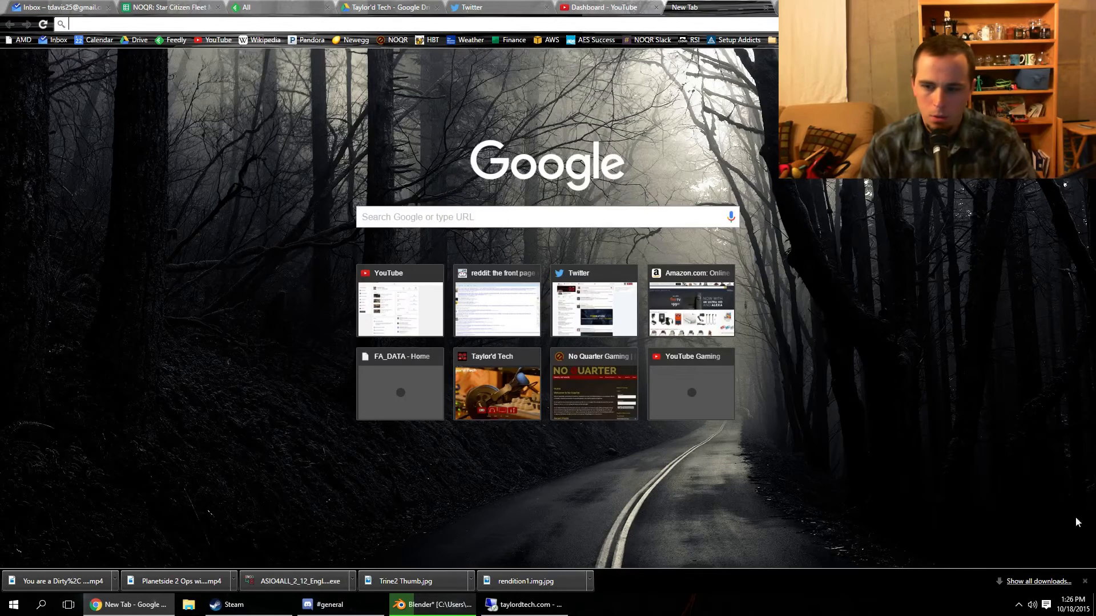
{"action": "left_click", "coordinate": [1019, 604]}
{"action": "left_click", "coordinate": [1018, 584]}
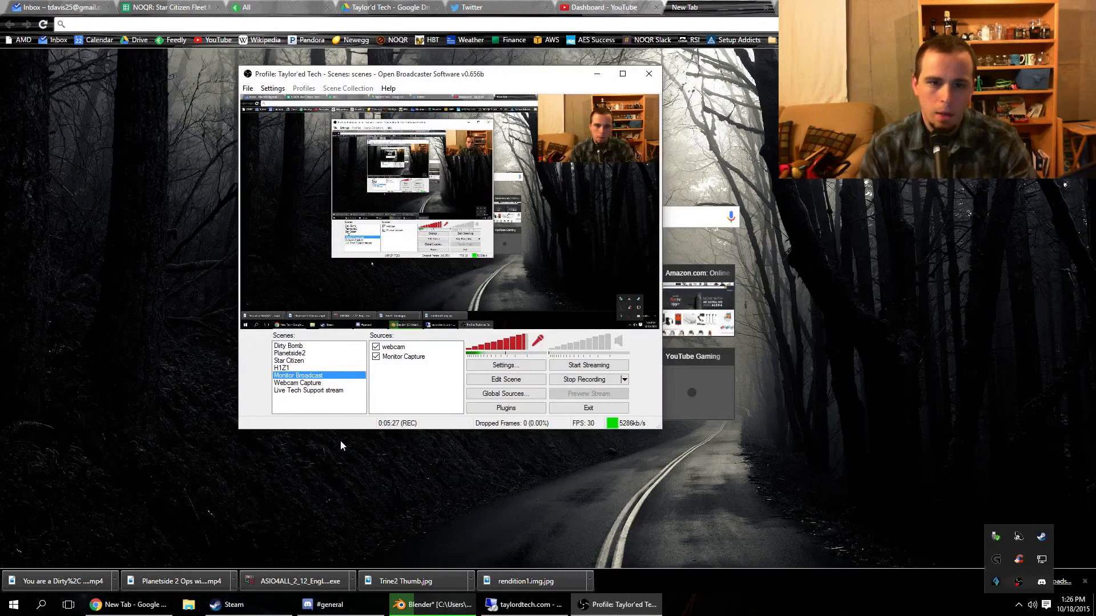
Switch OBS to the Monitor Broadcast scene and put Chrome back in front
{"action": "left_click", "coordinate": [303, 383]}
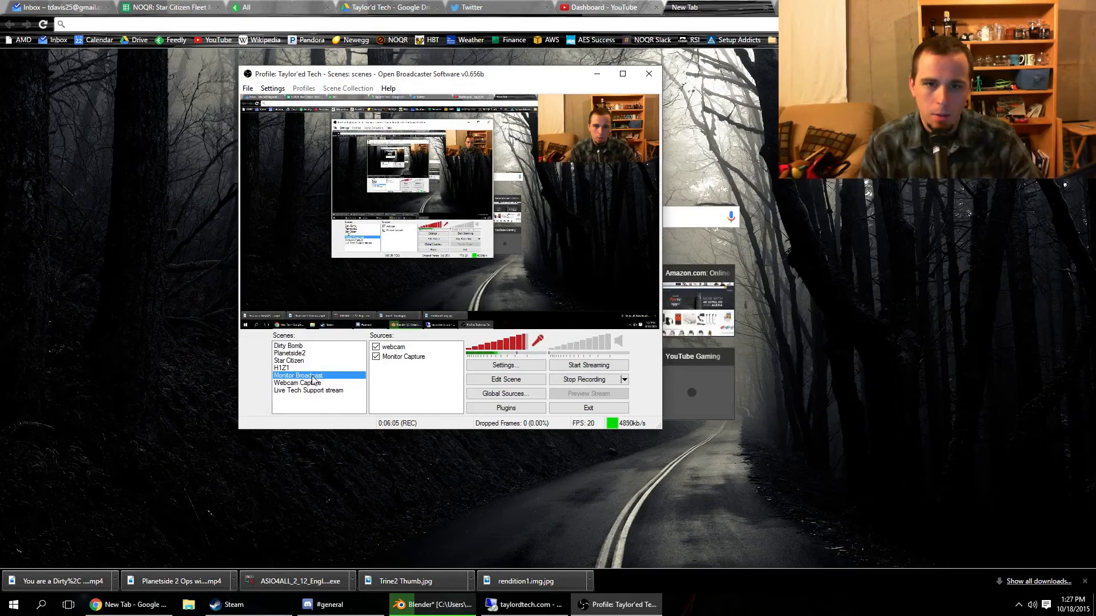
{"action": "left_click", "coordinate": [752, 389]}
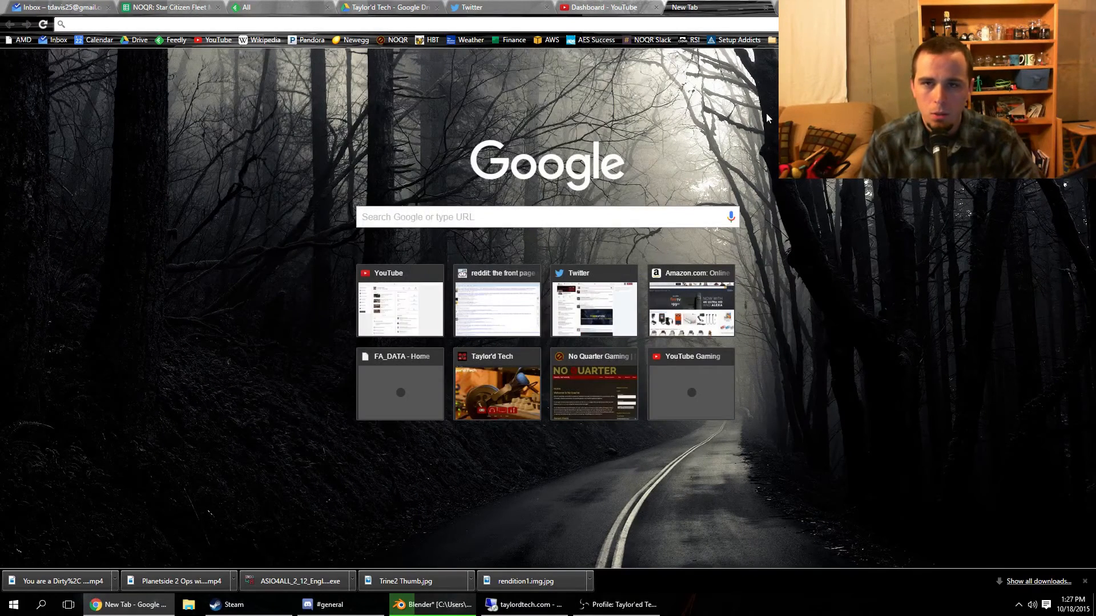
Sign in to AWS with the account password and MFA code, then go to Route 53
{"action": "left_click", "coordinate": [826, 7]}
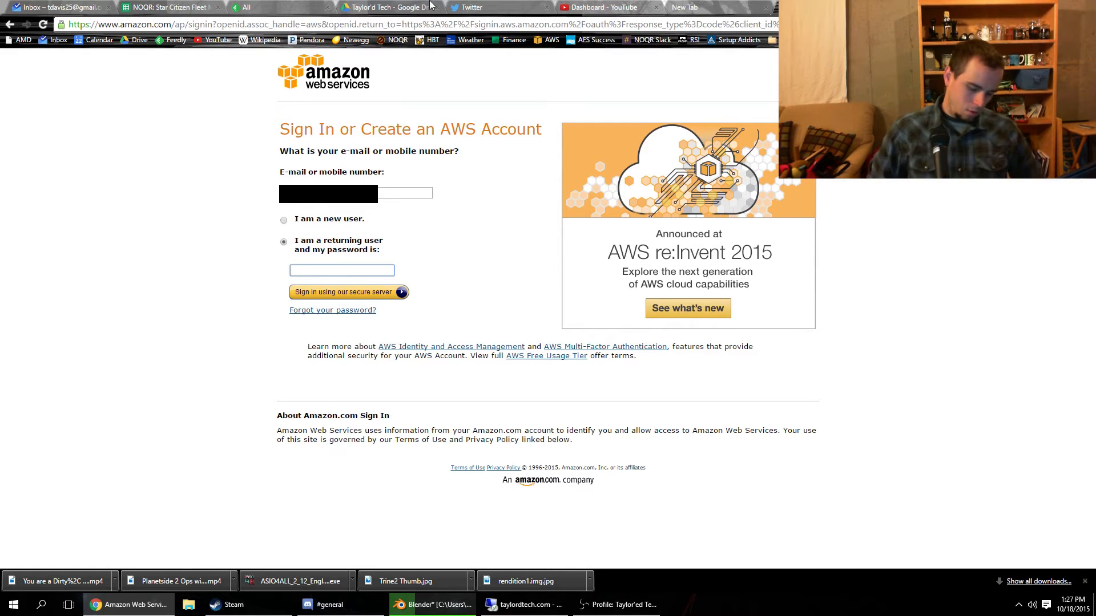
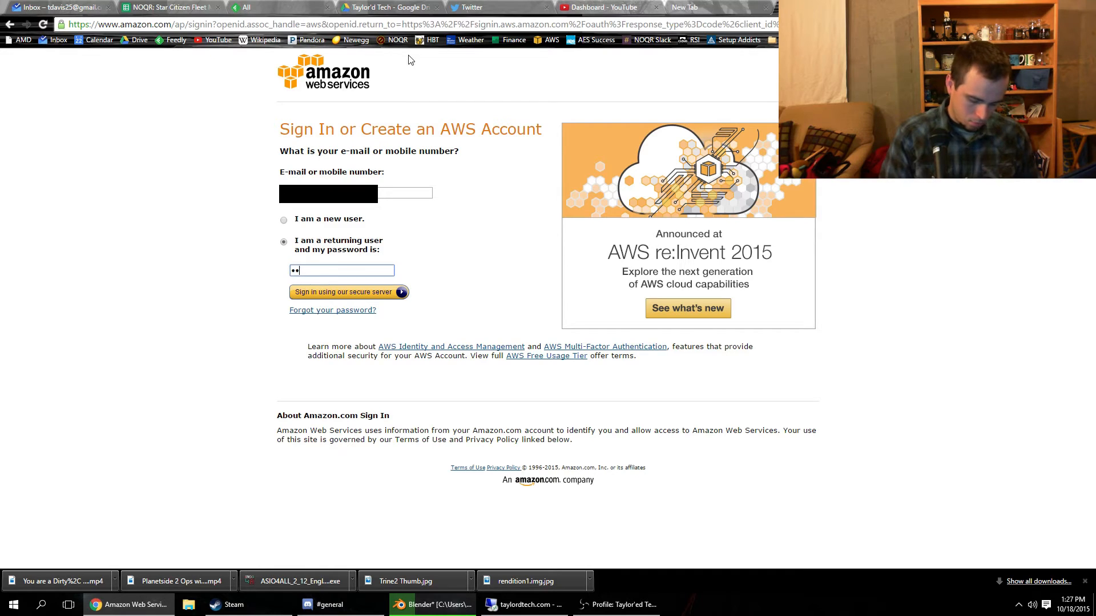
{"action": "key", "text": "Return"}
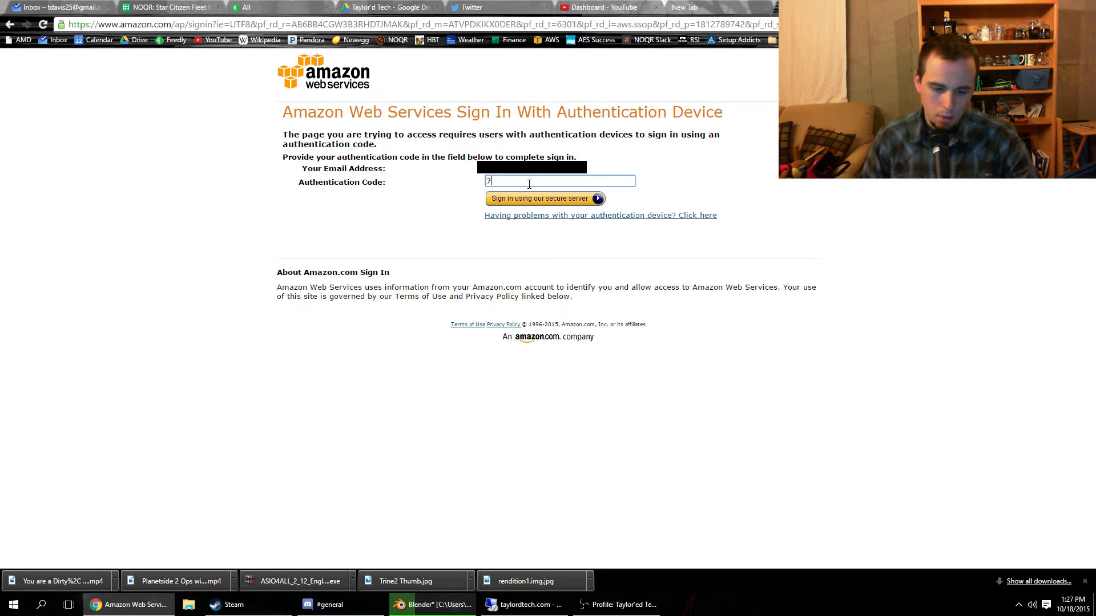
{"action": "key", "text": "Return"}
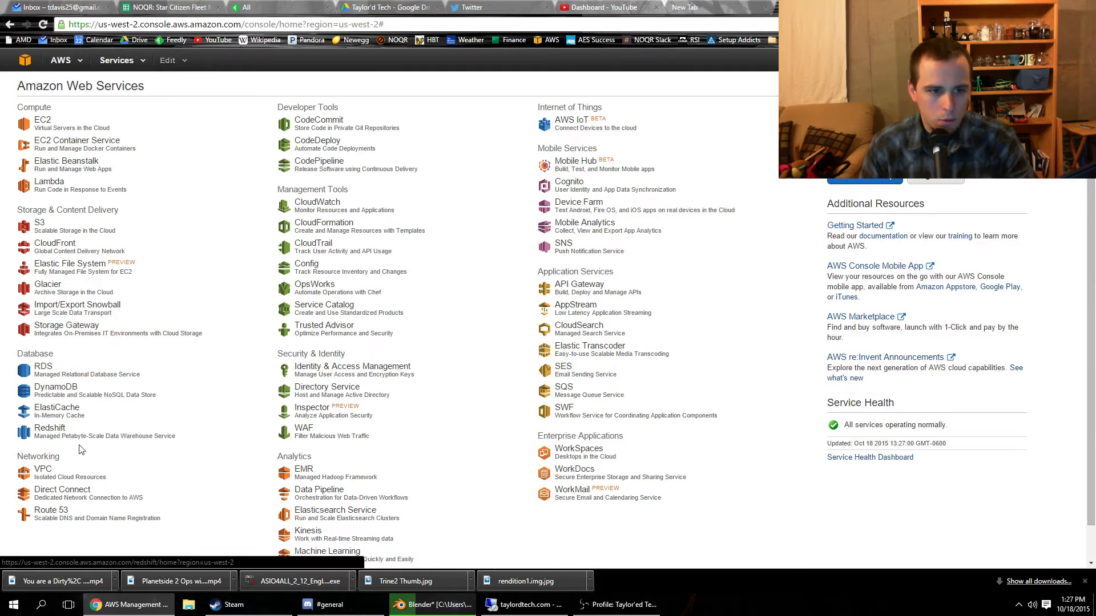
{"action": "left_click", "coordinate": [53, 522]}
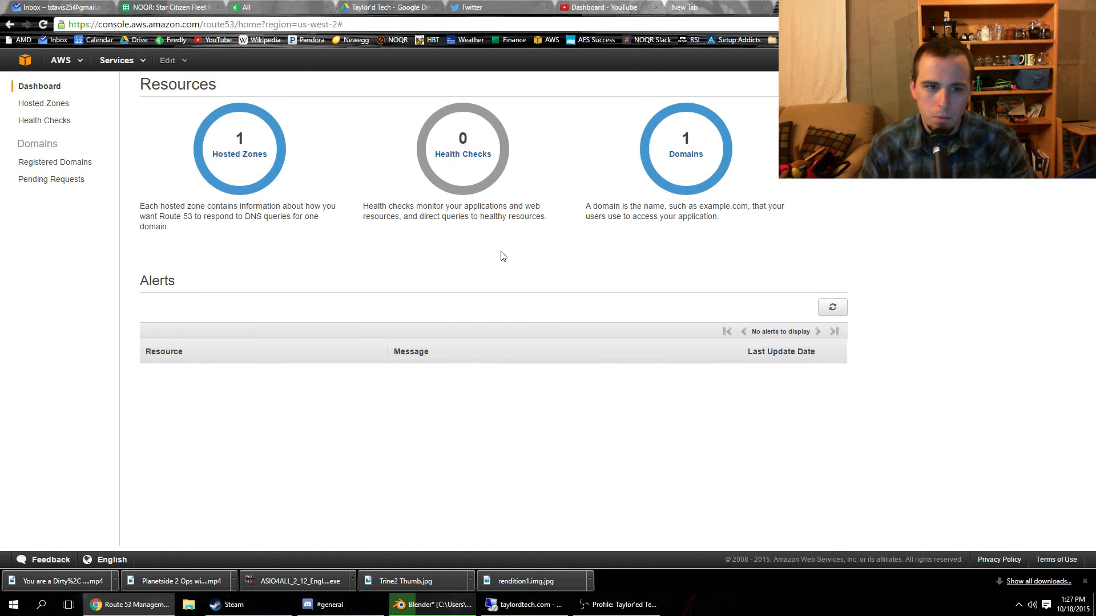
List the Route 53 hosted zones and open taylordtech.com's record sets
{"action": "left_click", "coordinate": [51, 106]}
{"action": "left_click", "coordinate": [207, 164]}
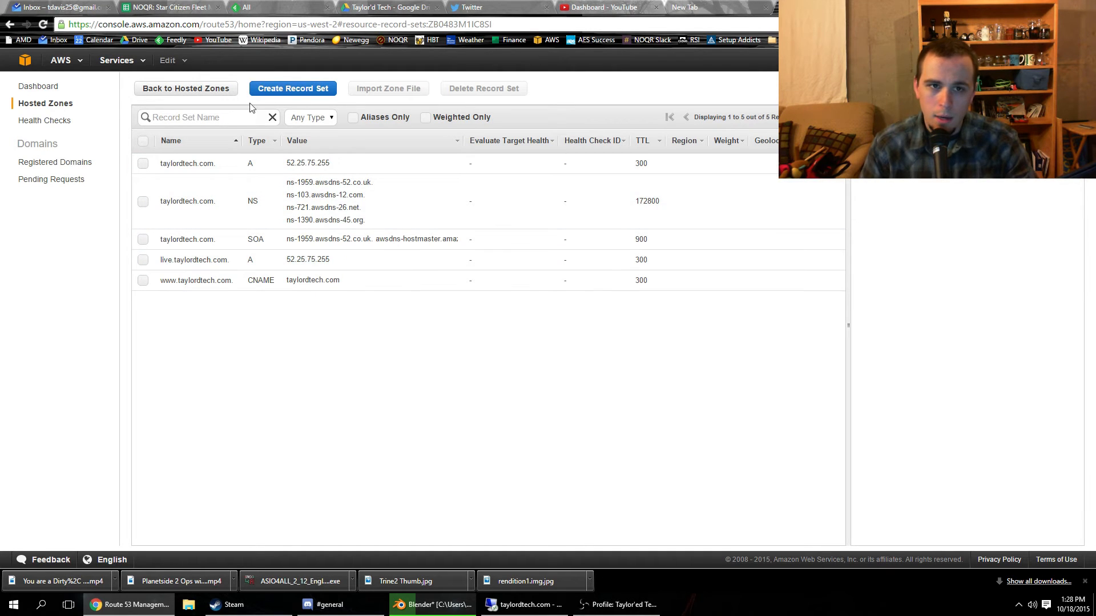
Check the live subdomain A record's address, 52.25.75.255
{"action": "left_click", "coordinate": [268, 89]}
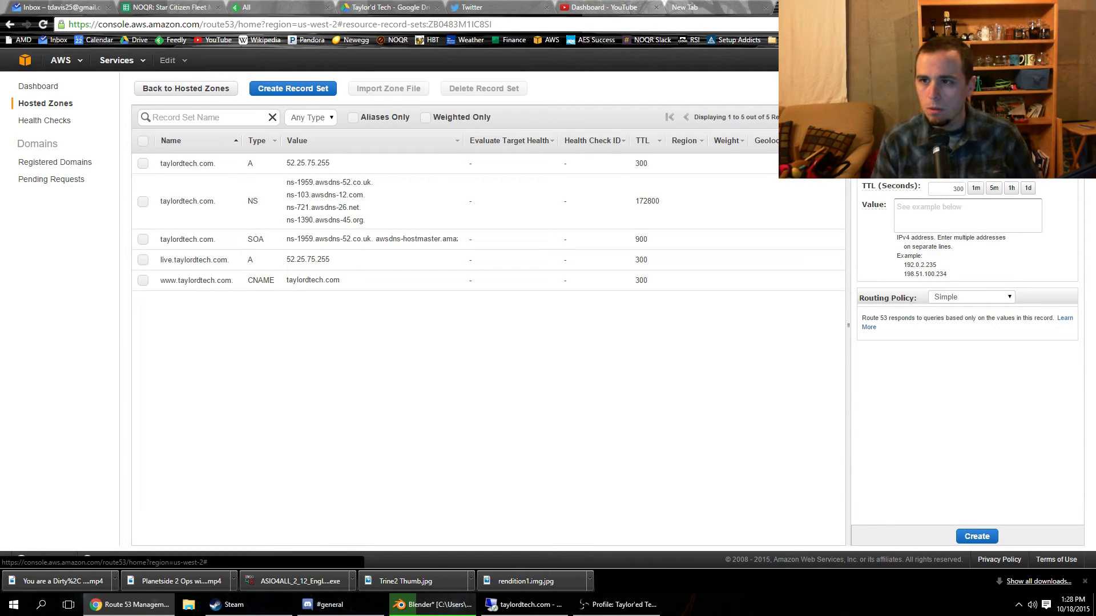
{"action": "left_click", "coordinate": [333, 261]}
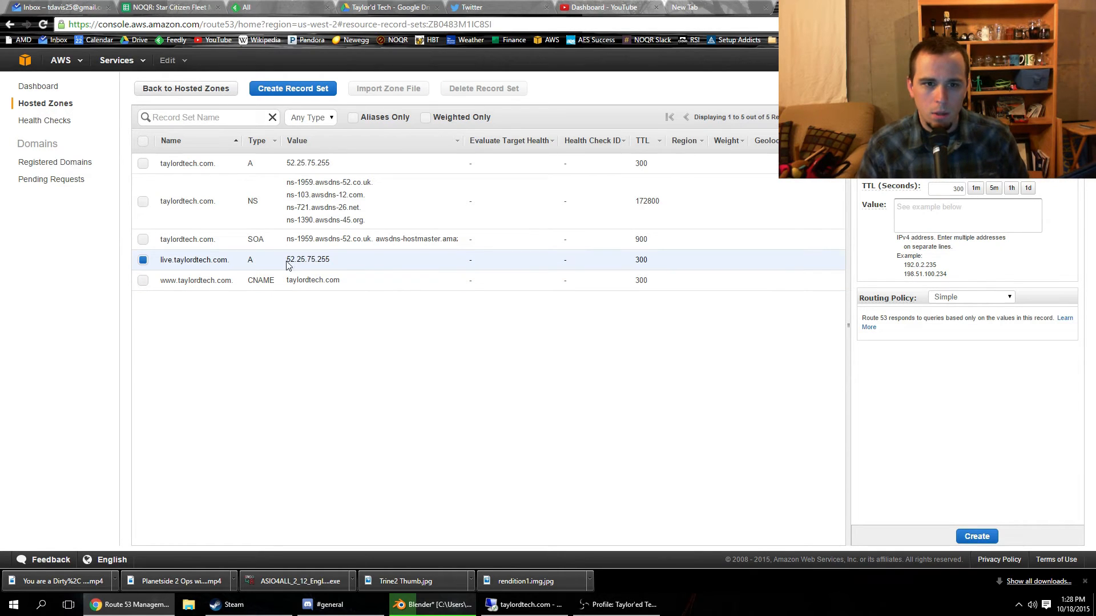
{"action": "left_click", "coordinate": [143, 260]}
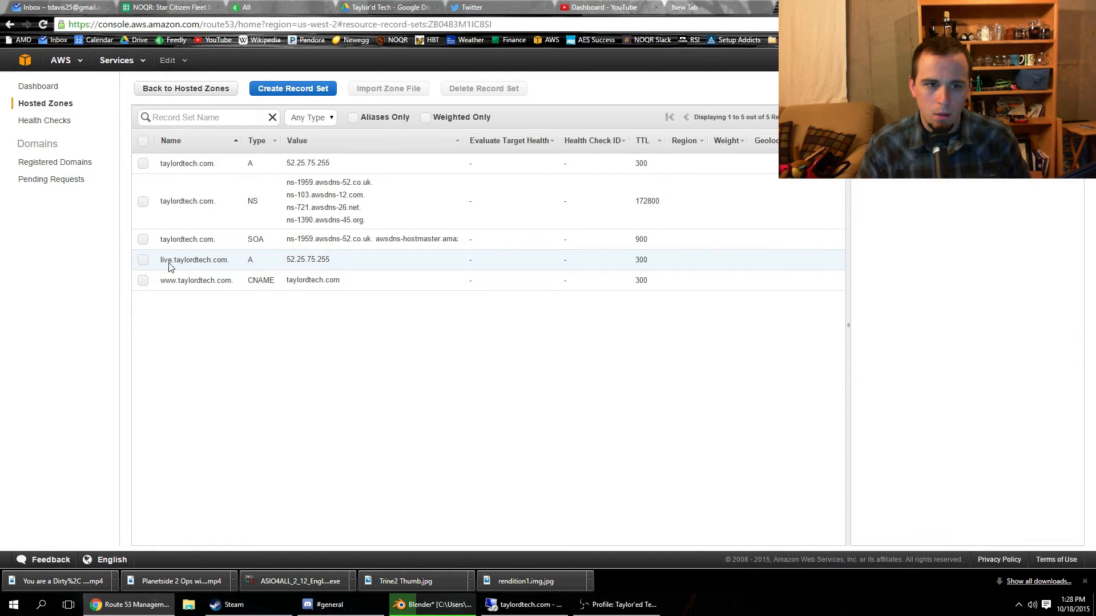
{"action": "left_click", "coordinate": [331, 263]}
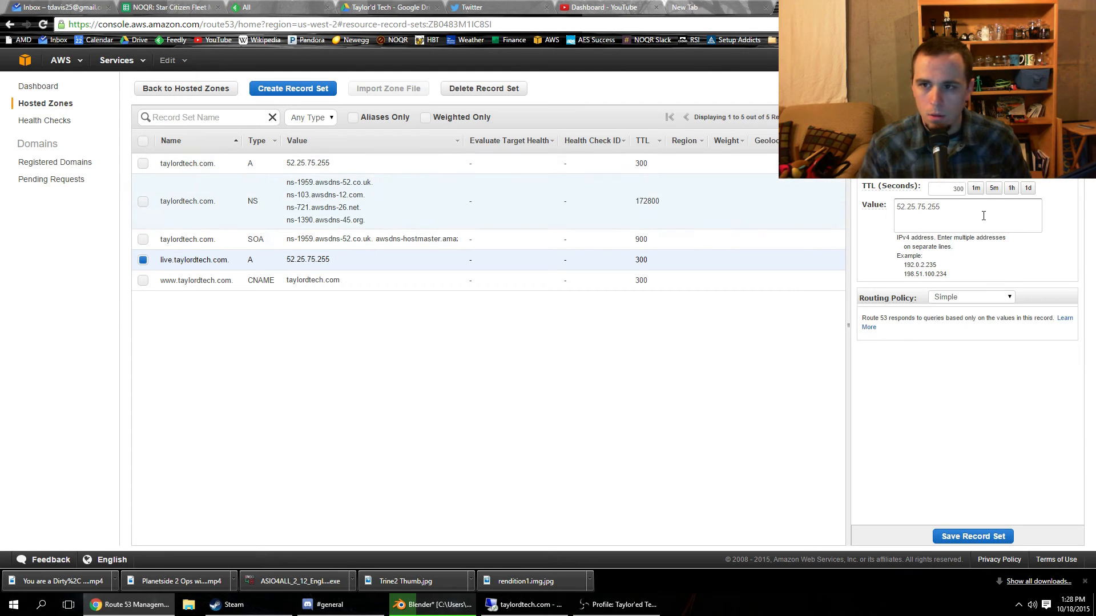
Create the discord A record set with value 52.25.75.255
{"action": "left_click", "coordinate": [293, 89]}
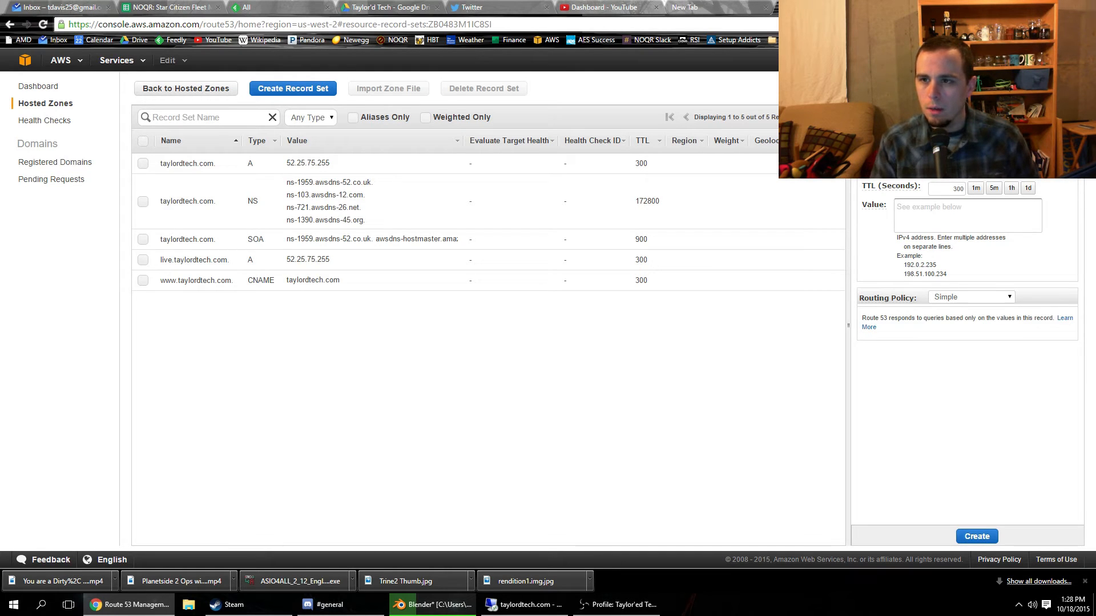
{"action": "left_click", "coordinate": [959, 206]}
{"action": "left_click_drag", "start_coordinate": [972, 219], "coordinate": [790, 211]}
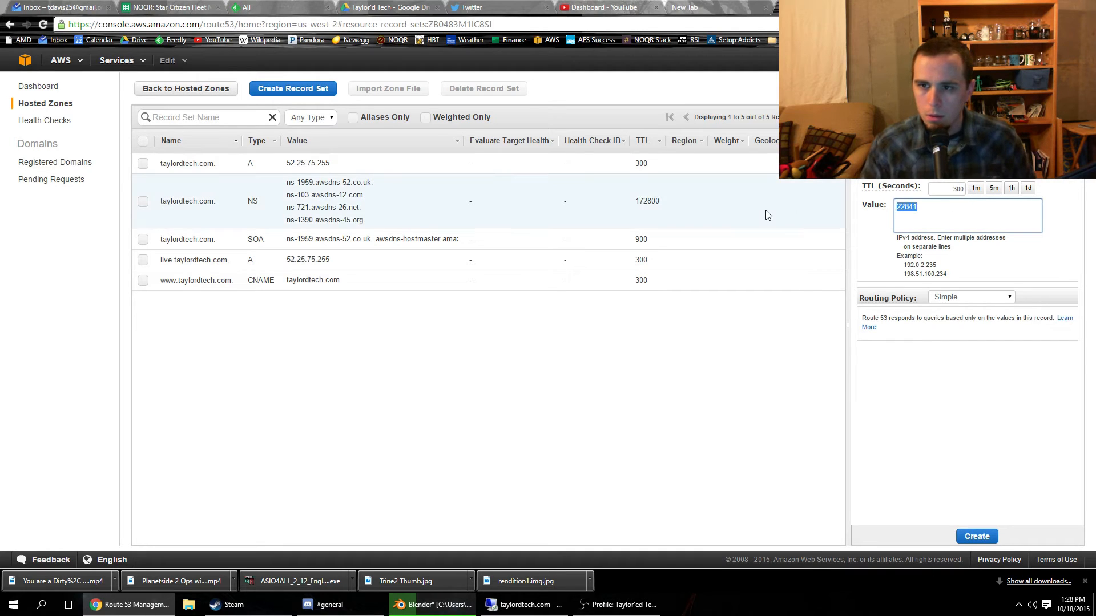
{"action": "key", "text": "BackSpace"}
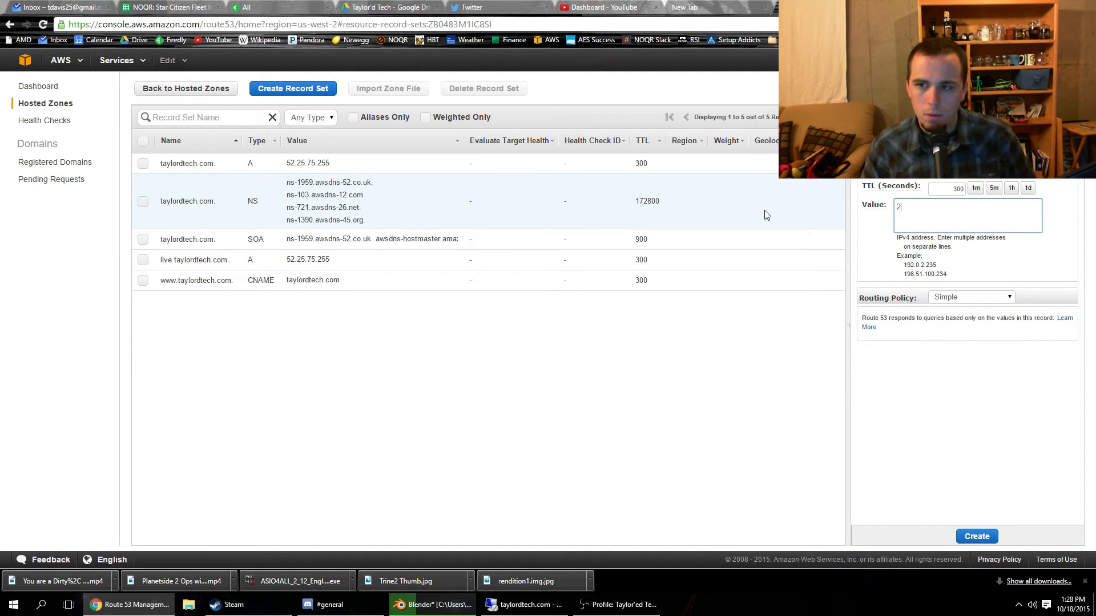
{"action": "type", "text": "52.25."}
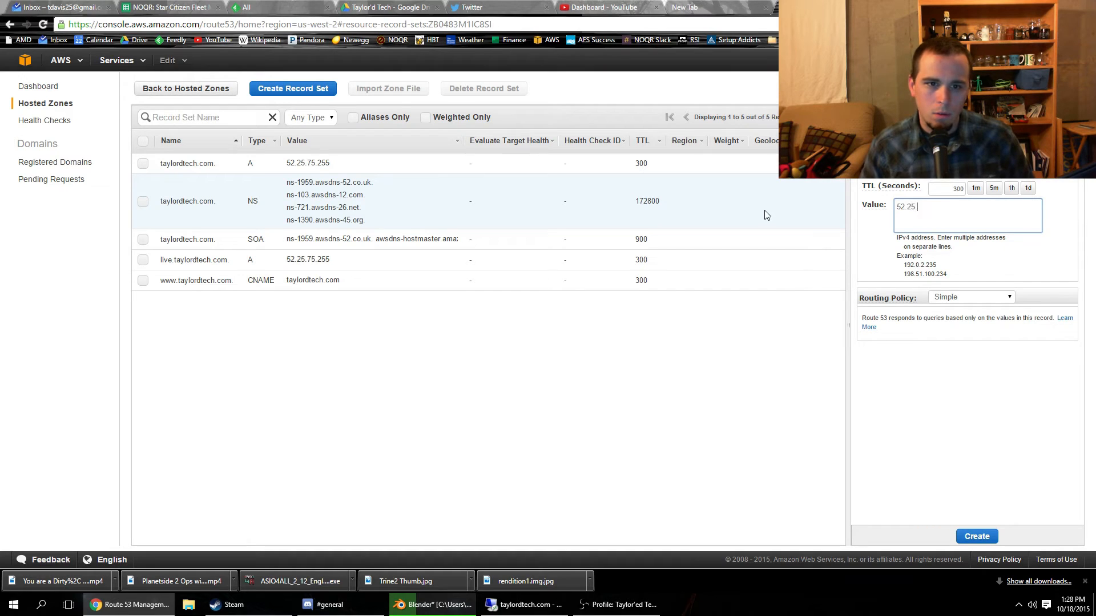
{"action": "type", "text": "75.255"}
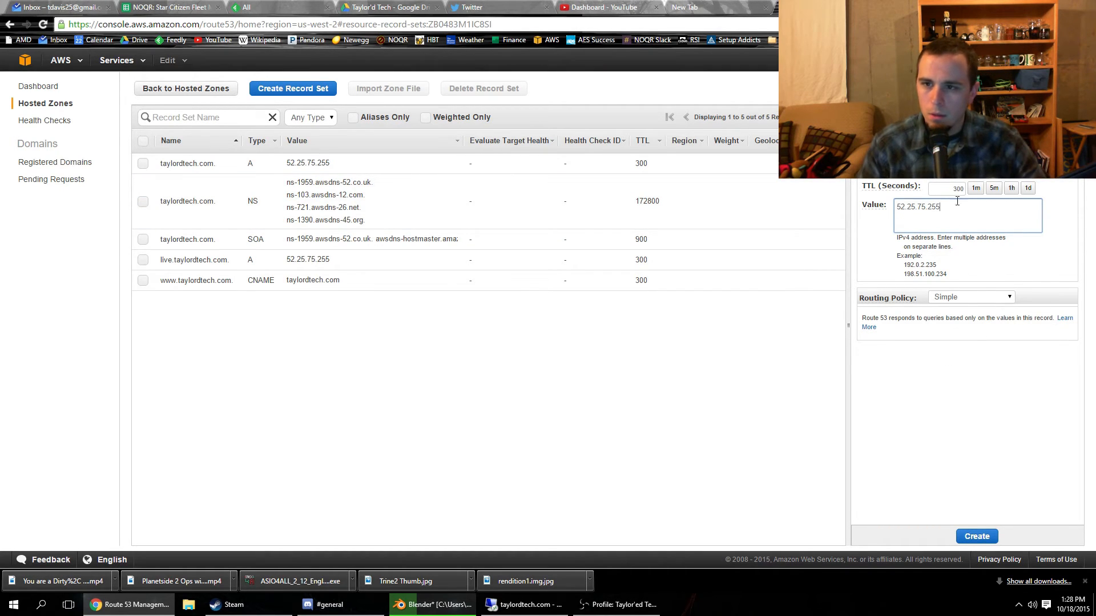
{"action": "left_click", "coordinate": [976, 537]}
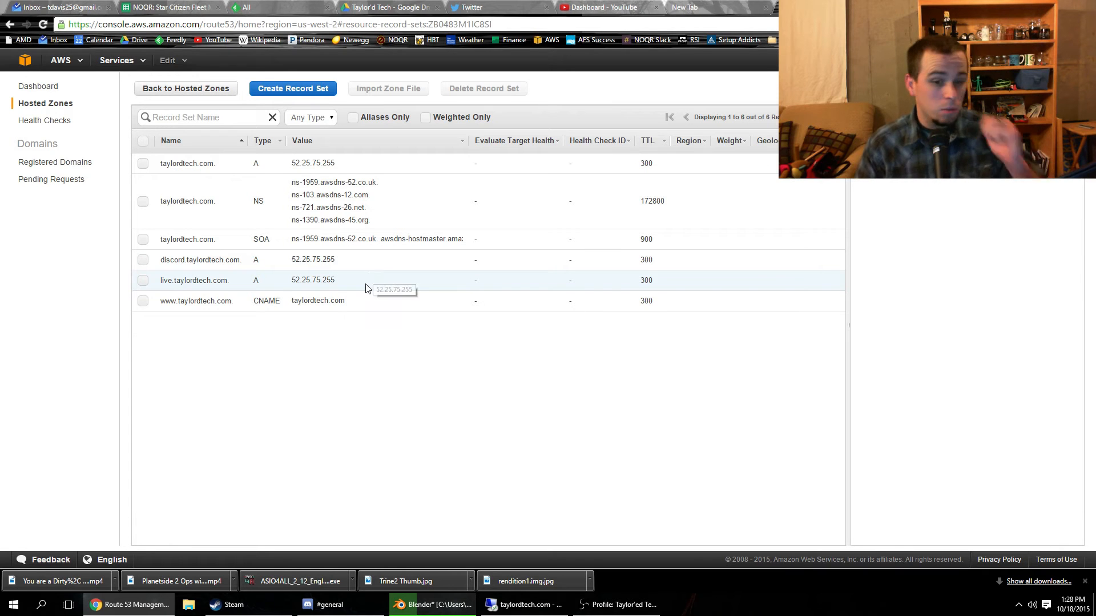
Return to the remote server, open IIS Manager, and choose Add Website from Sites
{"action": "left_click", "coordinate": [525, 604]}
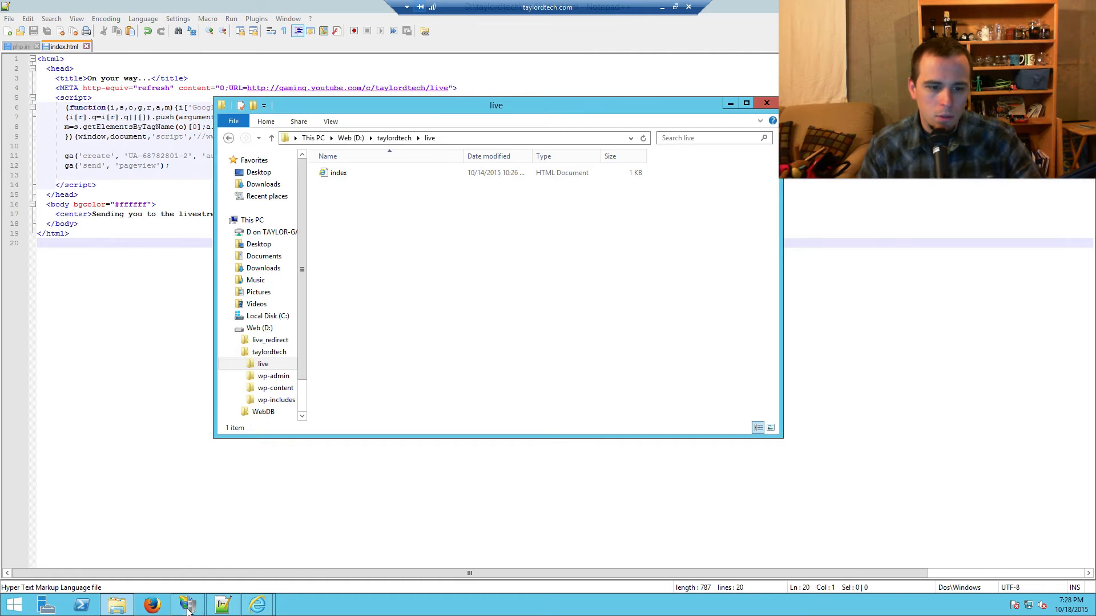
{"action": "left_click", "coordinate": [188, 608]}
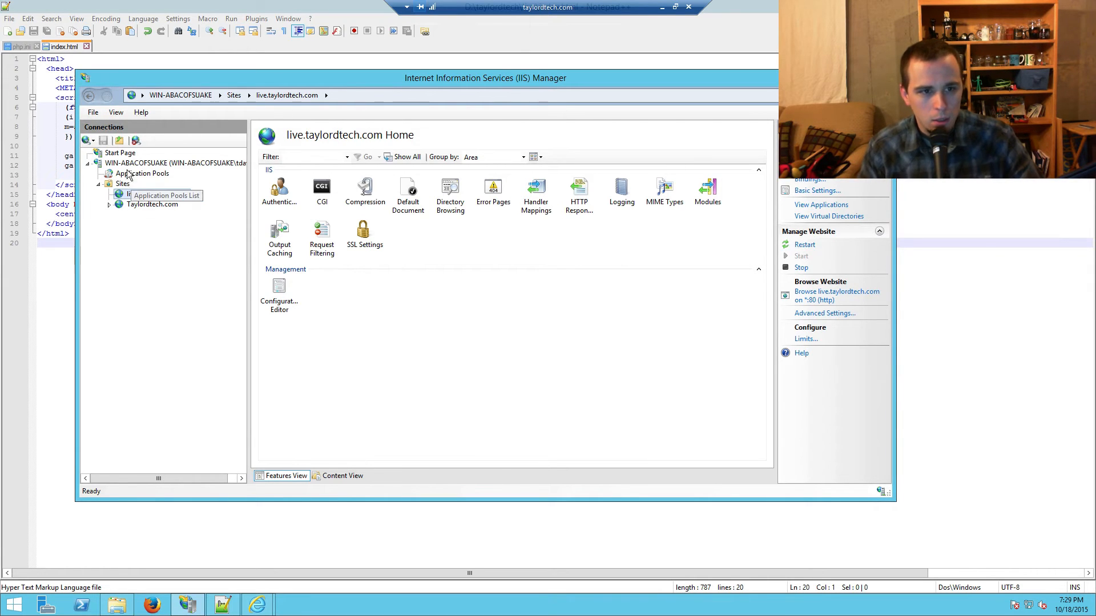
{"action": "right_click", "coordinate": [100, 183]}
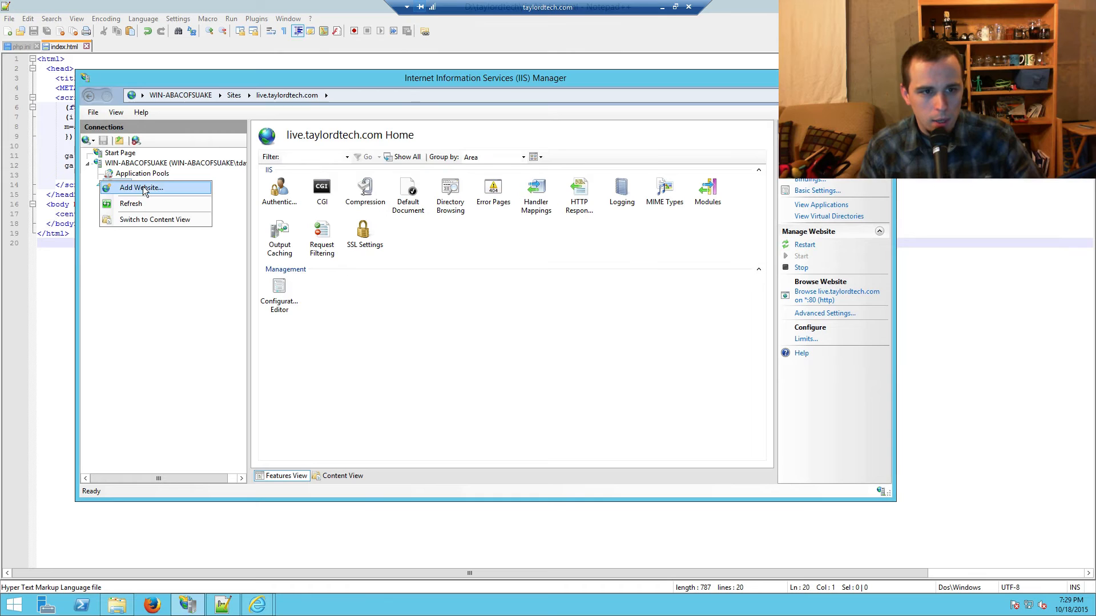
{"action": "left_click", "coordinate": [142, 187]}
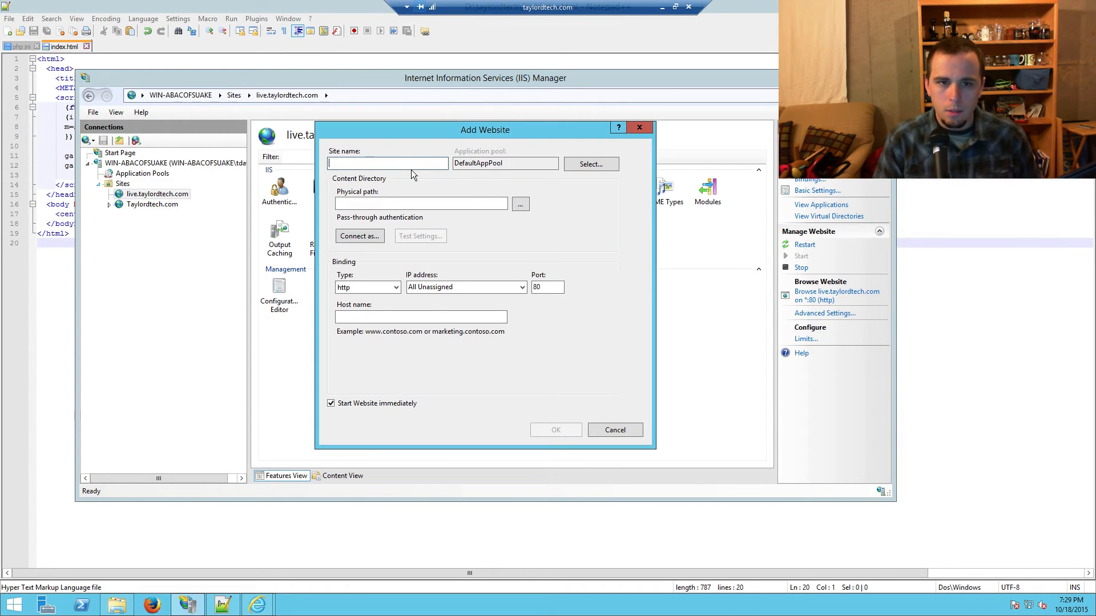
Name the site discord.taylordtech.com and browse for its path, deleting a misplaced new folder
{"action": "type", "text": "discor"}
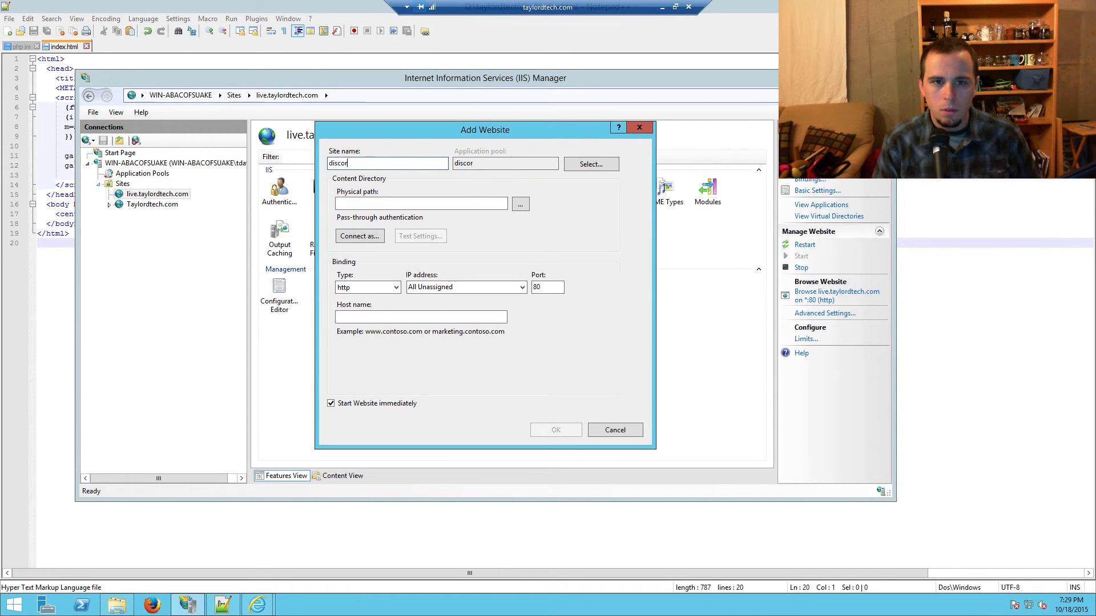
{"action": "type", "text": "d.taylordtech.com"}
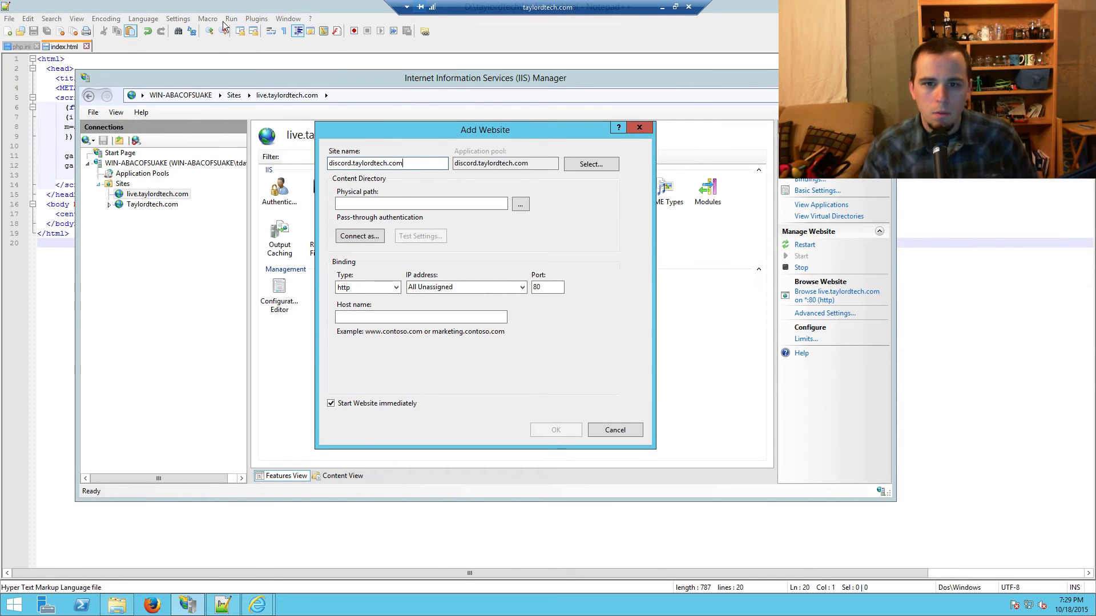
{"action": "left_click", "coordinate": [520, 204]}
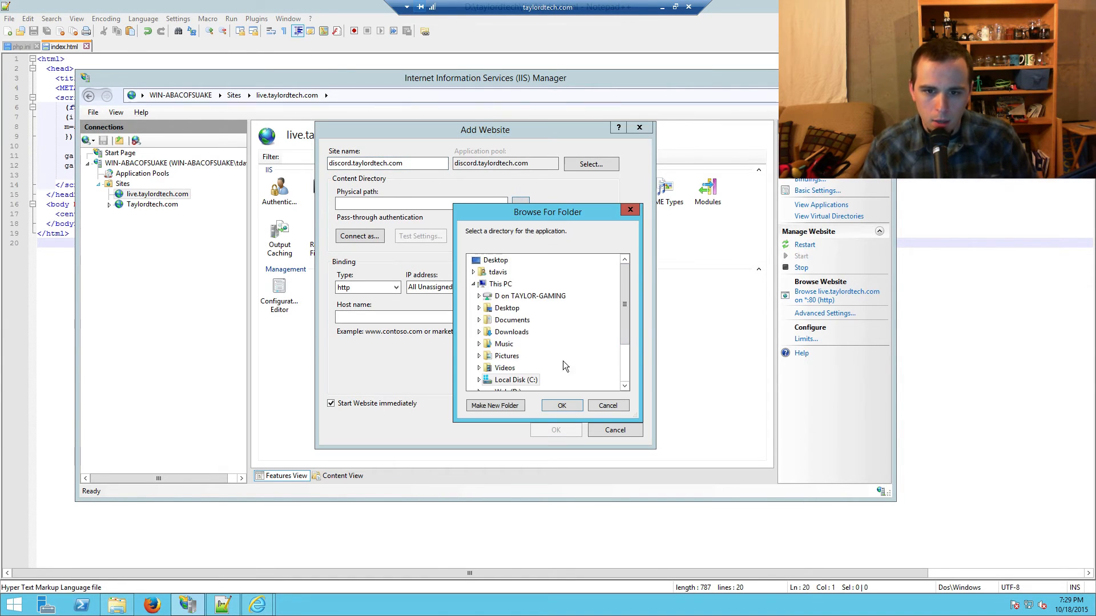
{"action": "left_click_drag", "start_coordinate": [628, 301], "coordinate": [625, 364]}
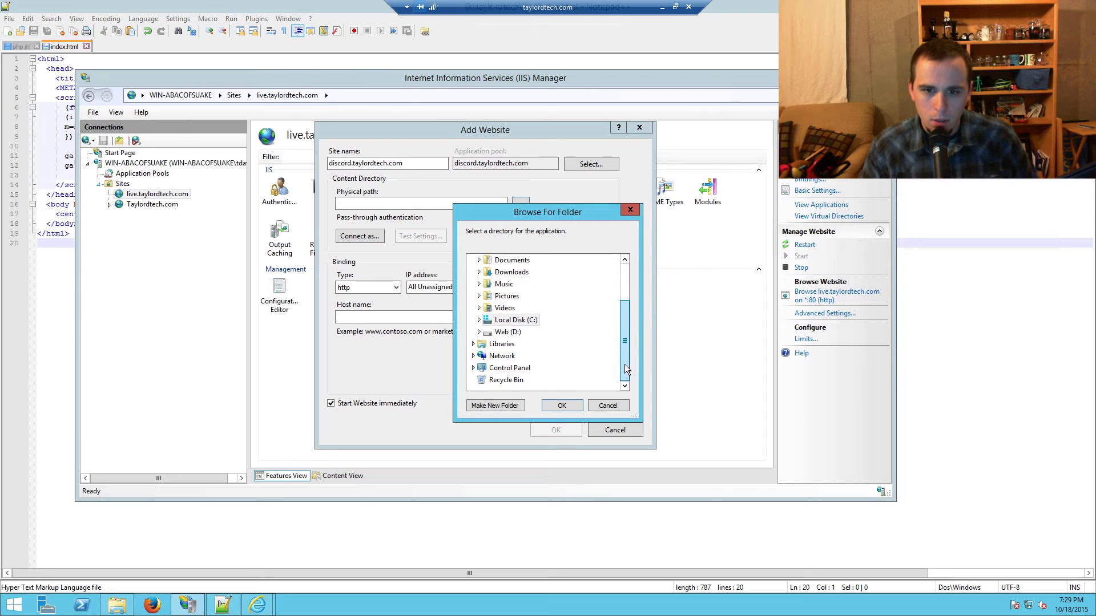
{"action": "left_click", "coordinate": [480, 332]}
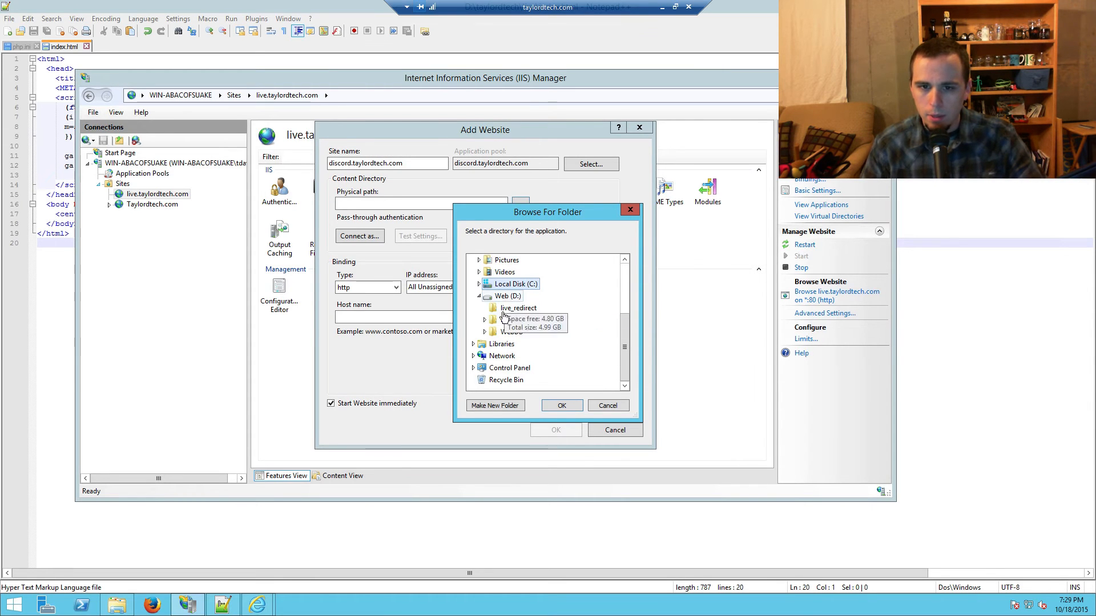
{"action": "left_click", "coordinate": [492, 406]}
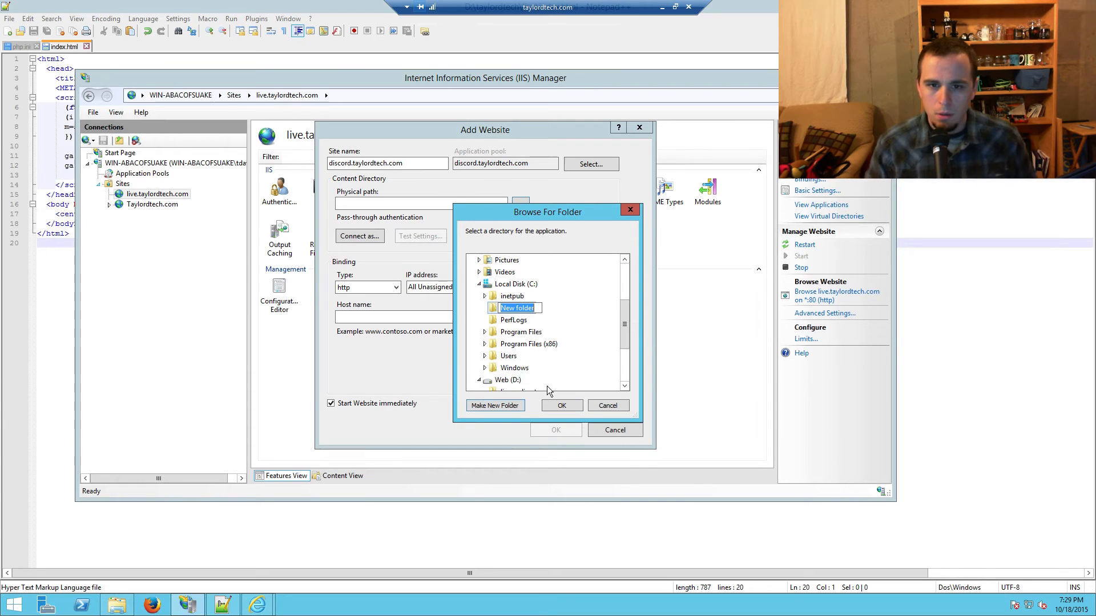
{"action": "key", "text": "Return"}
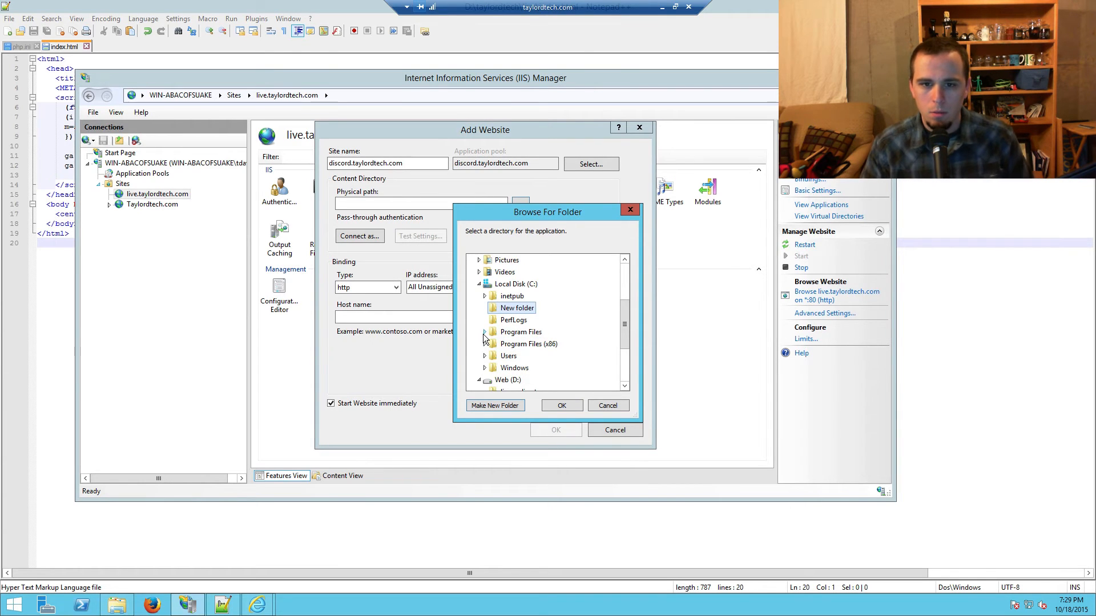
{"action": "key", "text": "Delete"}
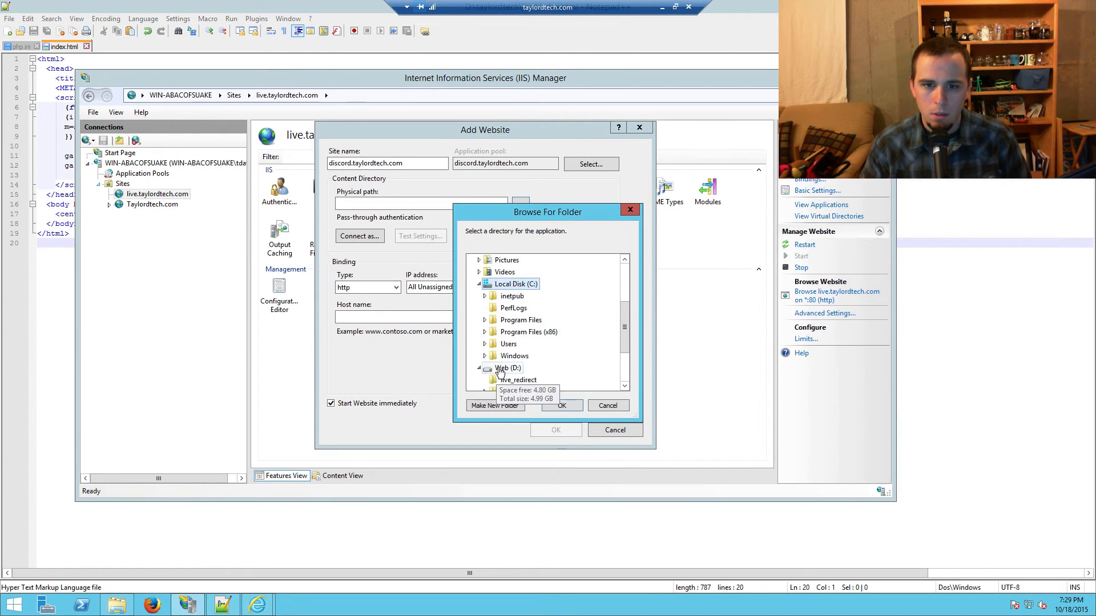
Create the discord_redirect folder on Web (D:) and use it as the physical path
{"action": "left_click", "coordinate": [501, 368]}
{"action": "left_click", "coordinate": [494, 406]}
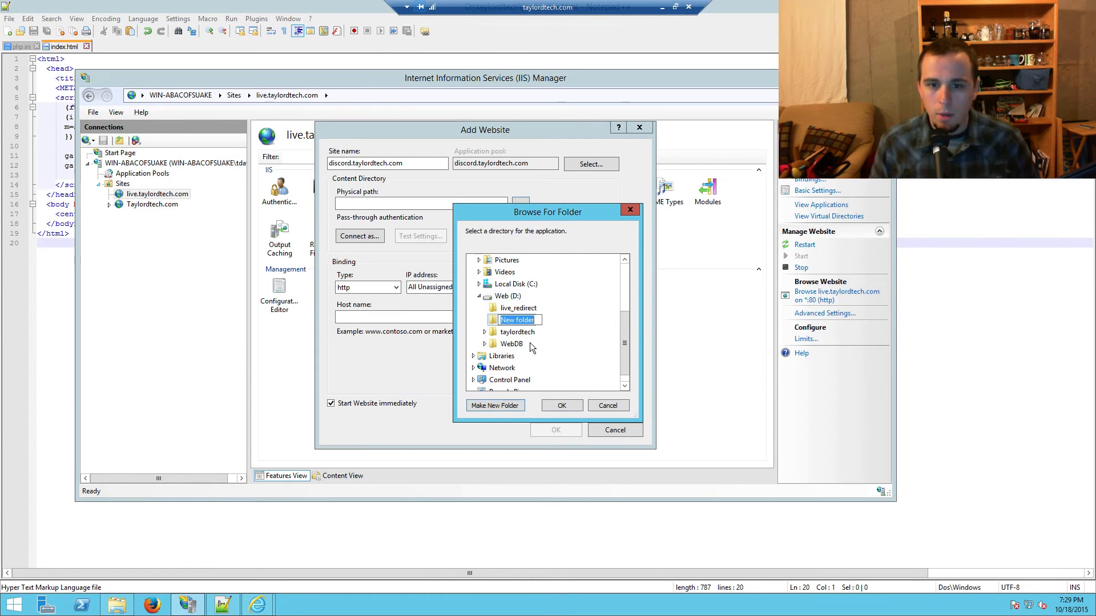
{"action": "type", "text": "d"}
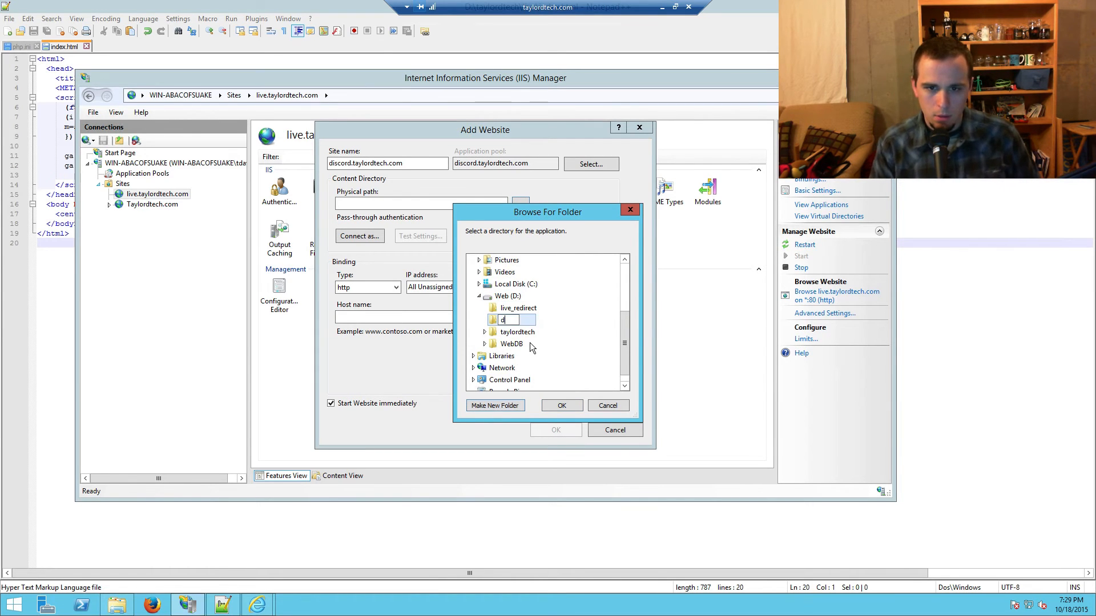
{"action": "type", "text": "redirect"}
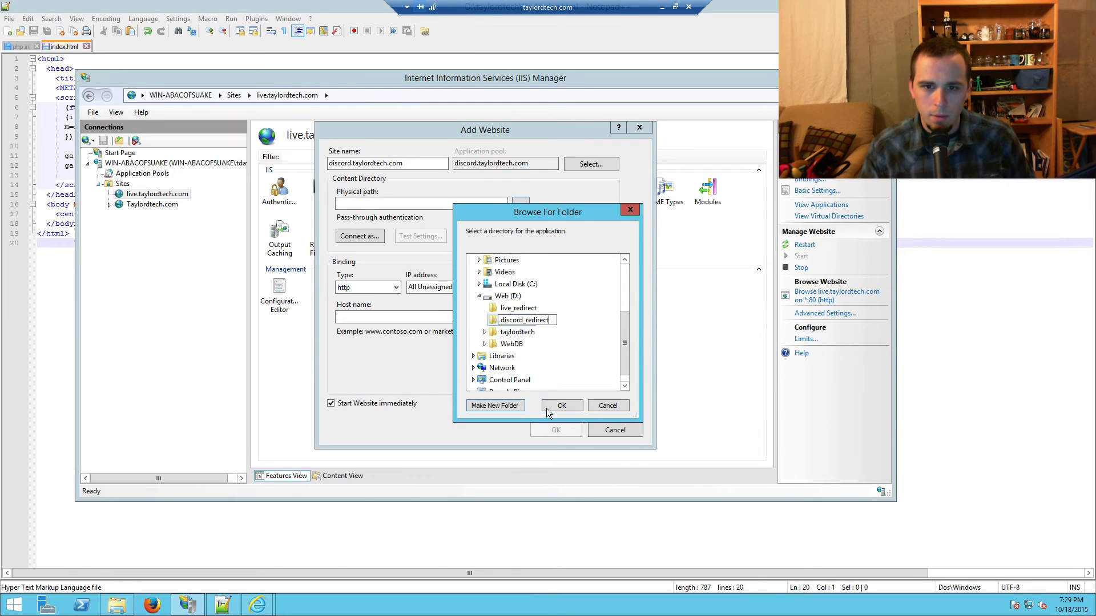
{"action": "left_click", "coordinate": [561, 405]}
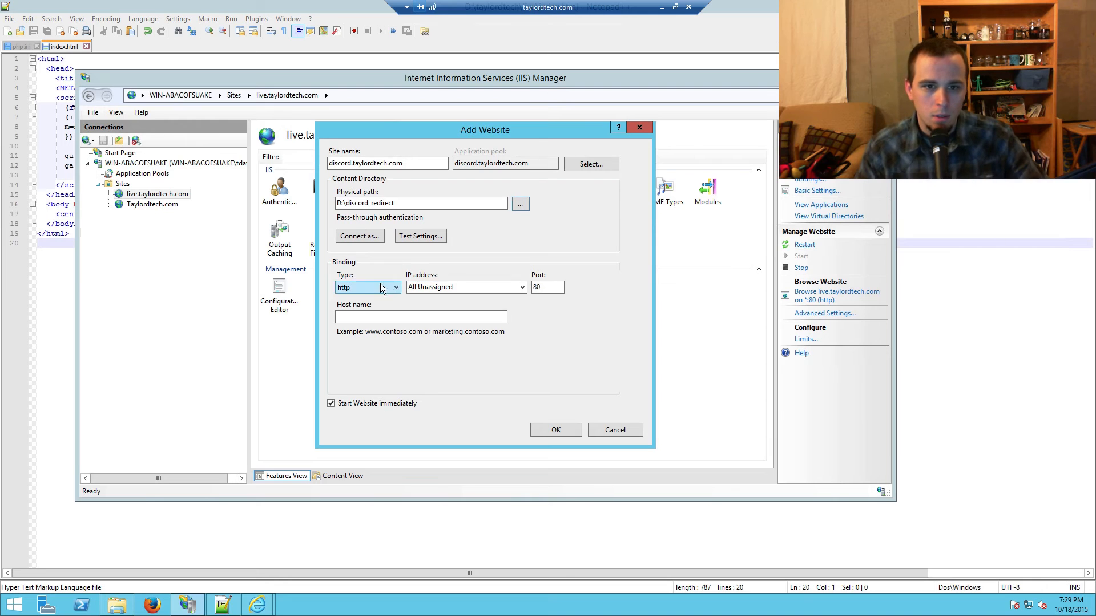
{"action": "left_click", "coordinate": [417, 316]}
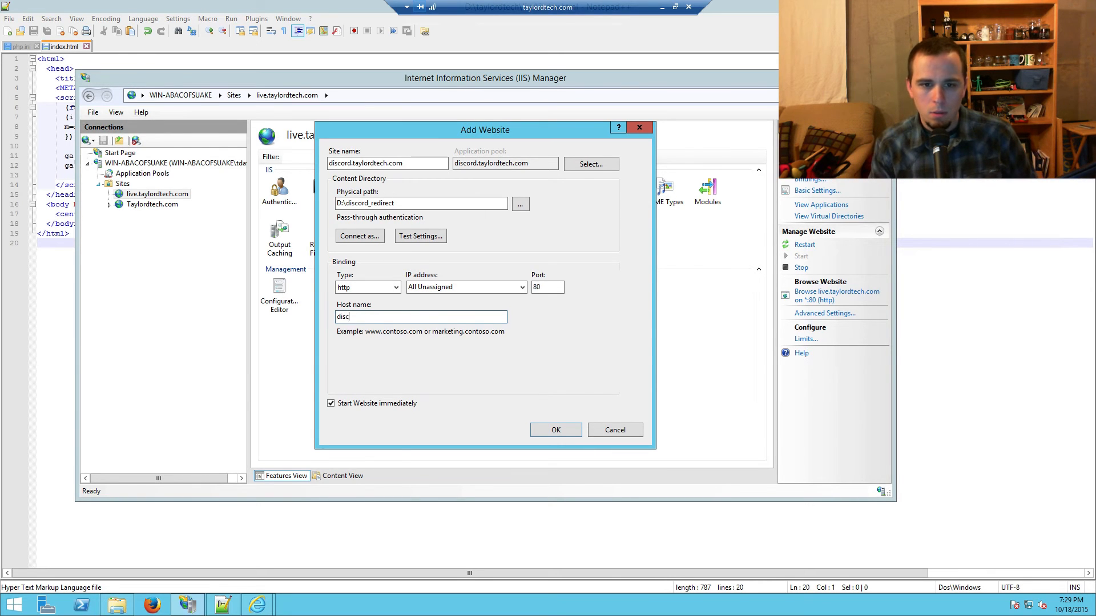
Complete the host name as discord.taylordtech.com and create the site
{"action": "type", "text": ".tay"}
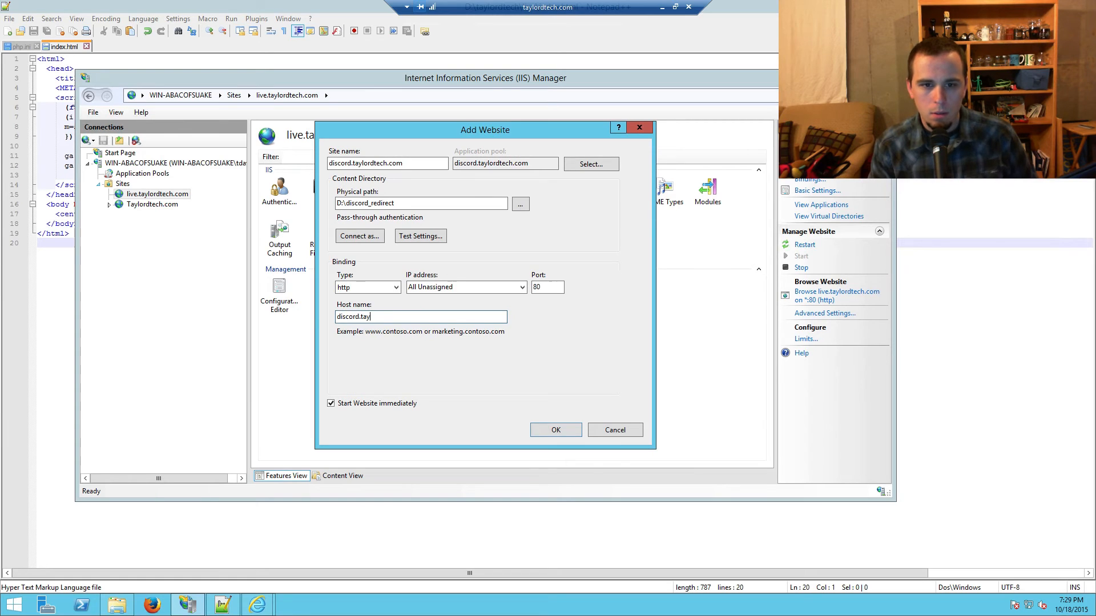
{"action": "type", "text": "lordtech/copm"}
{"action": "key", "text": "BackSpace"}
{"action": "key", "text": "BackSpace"}
{"action": "key", "text": "BackSpace"}
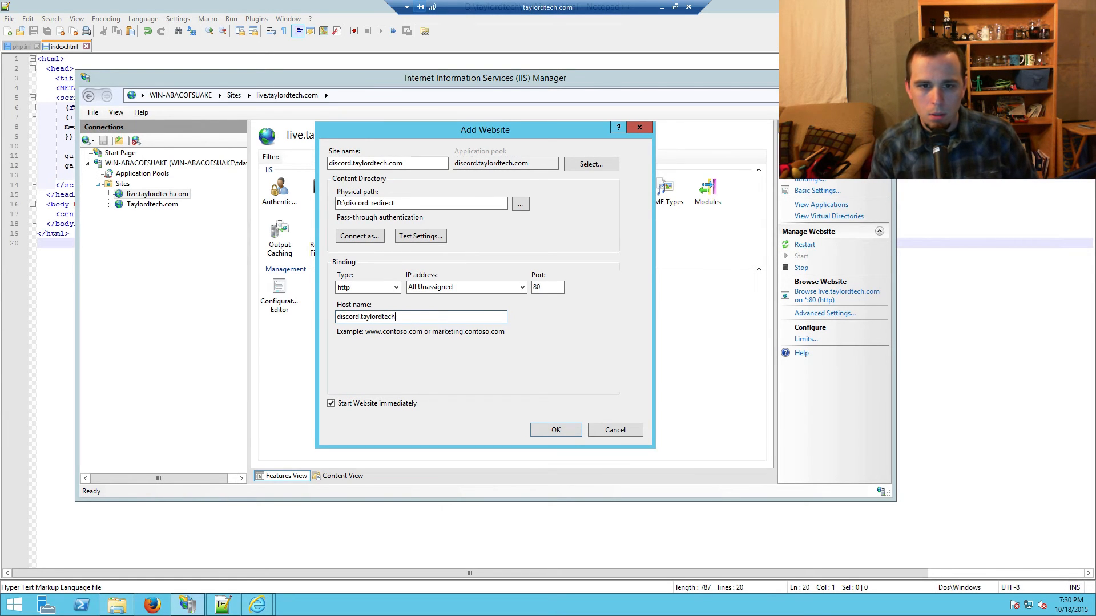
{"action": "key", "text": "BackSpace"}
{"action": "type", "text": ".co"}
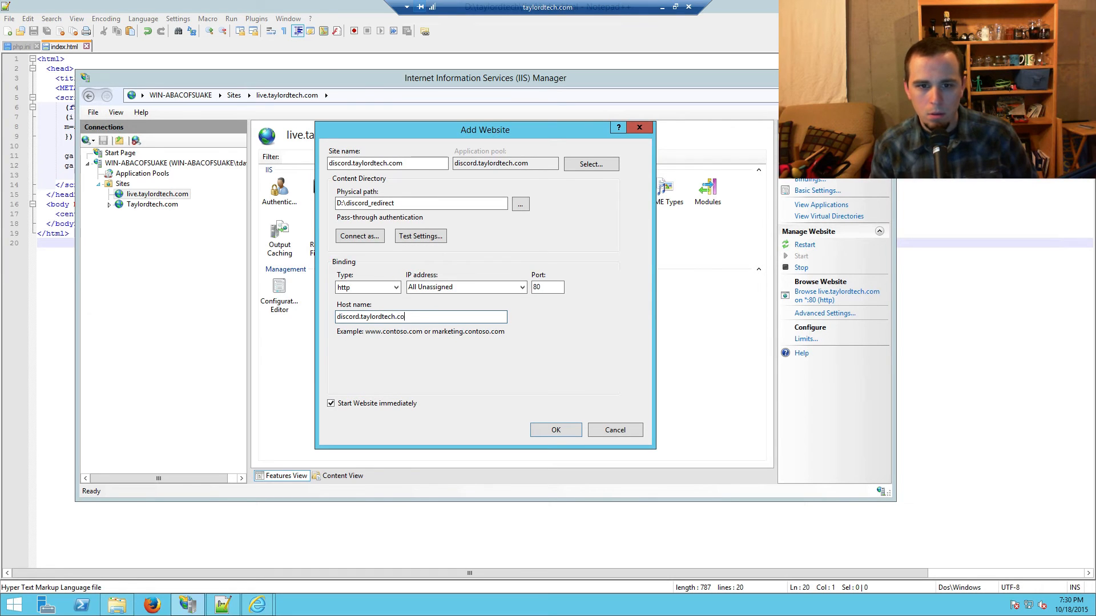
{"action": "type", "text": "m"}
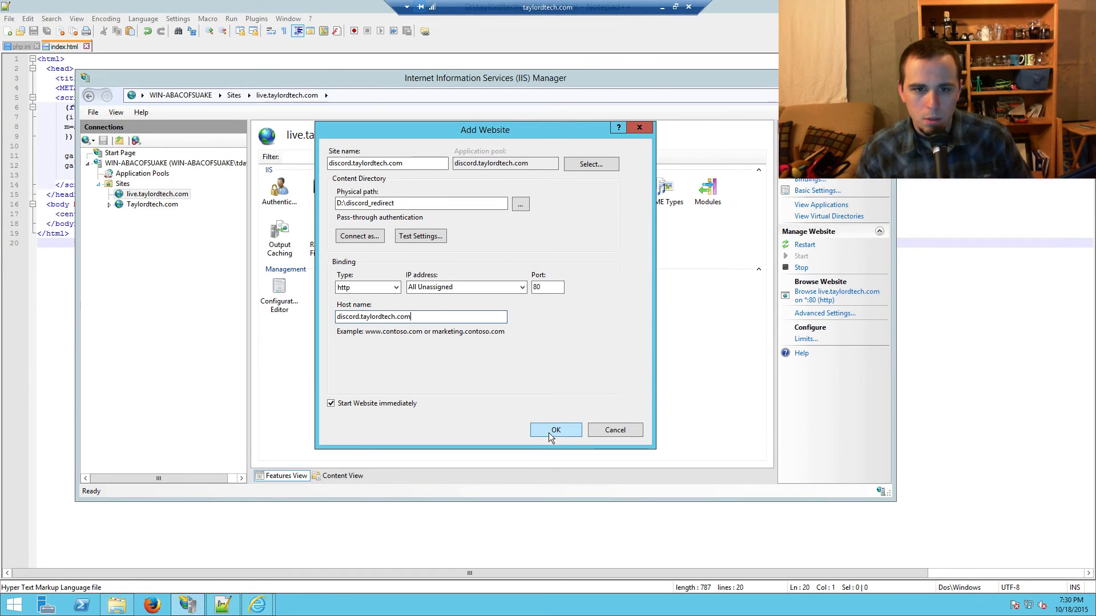
{"action": "left_click", "coordinate": [546, 433]}
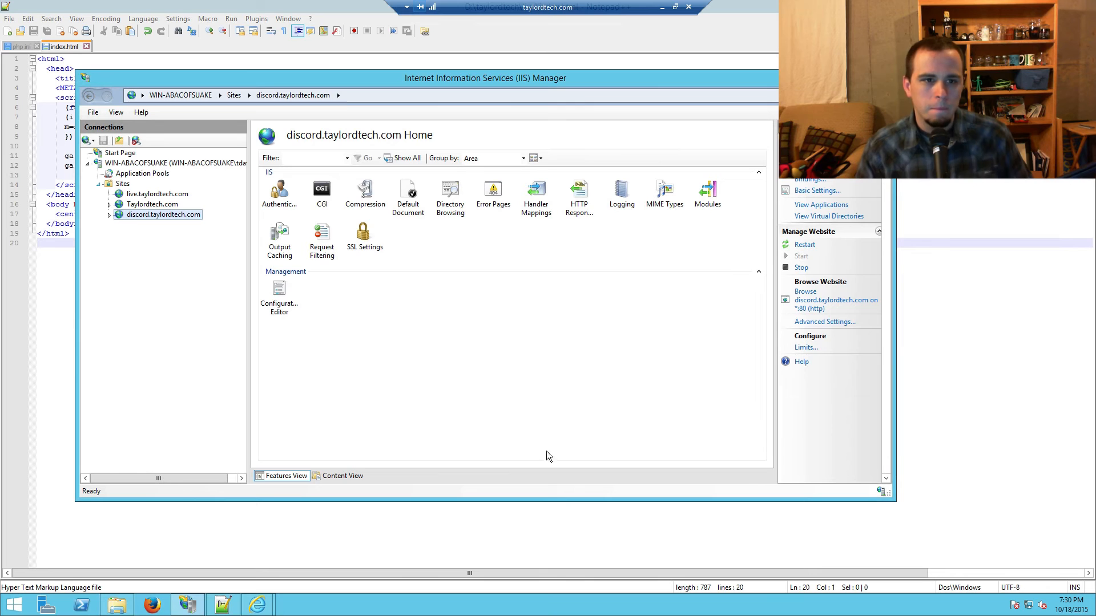
Compare the new discord.taylordtech.com site against live.taylordtech.com in the Sites tree, then return to Notepad++
{"action": "left_click", "coordinate": [157, 194]}
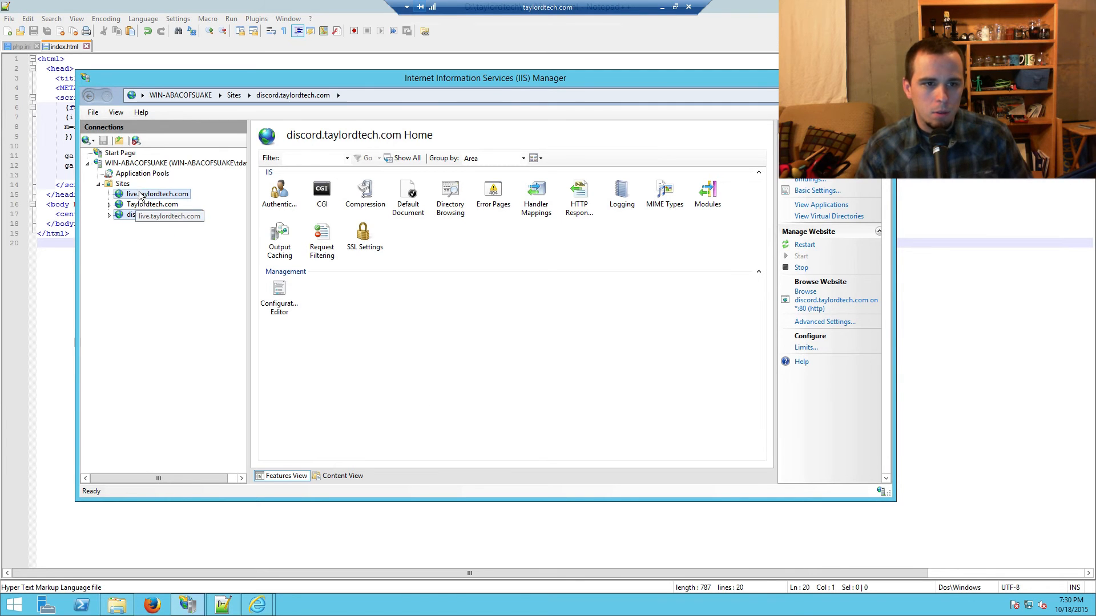
{"action": "left_click", "coordinate": [137, 216]}
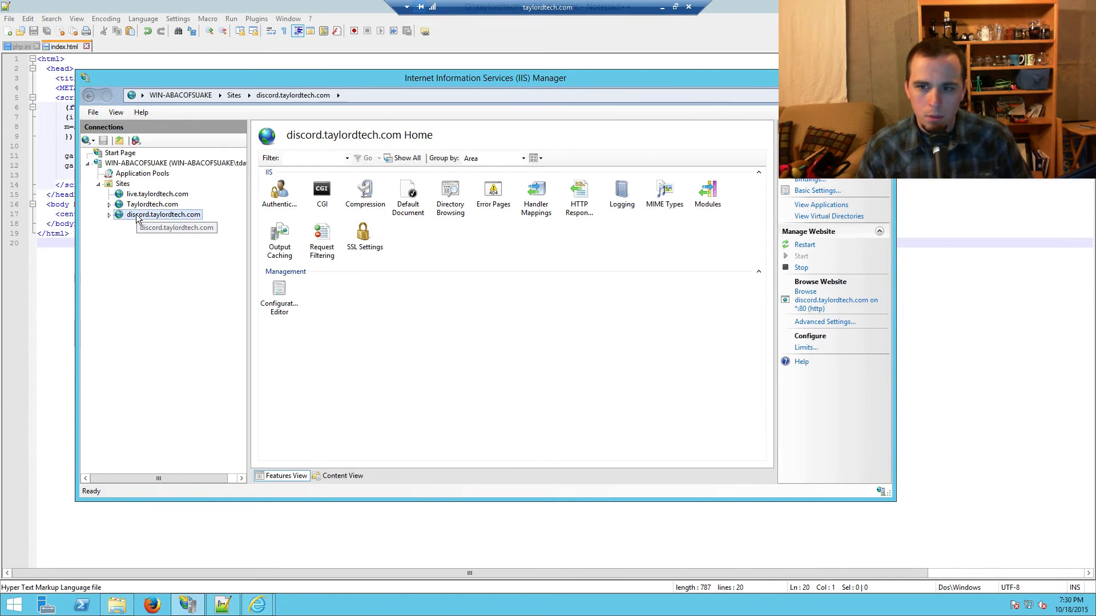
{"action": "left_click", "coordinate": [149, 194]}
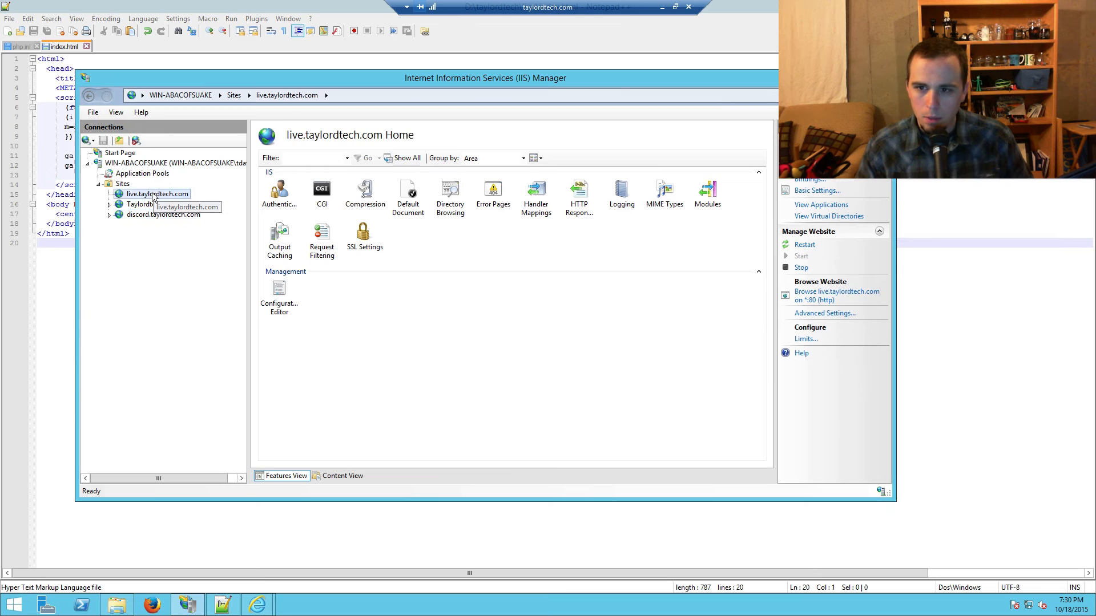
{"action": "left_click", "coordinate": [159, 215]}
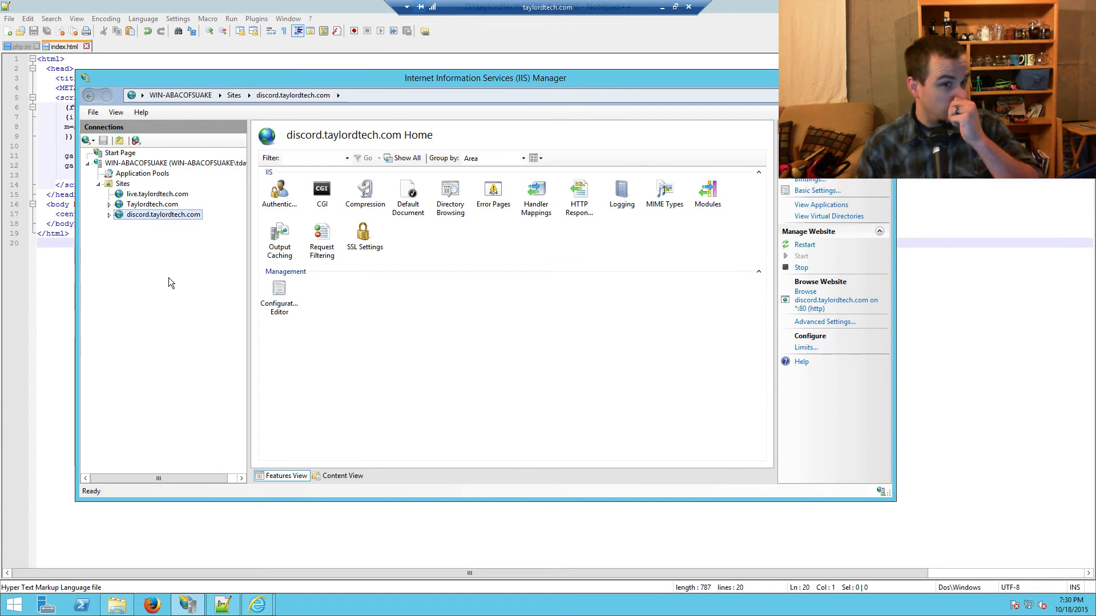
{"action": "left_click", "coordinate": [285, 540]}
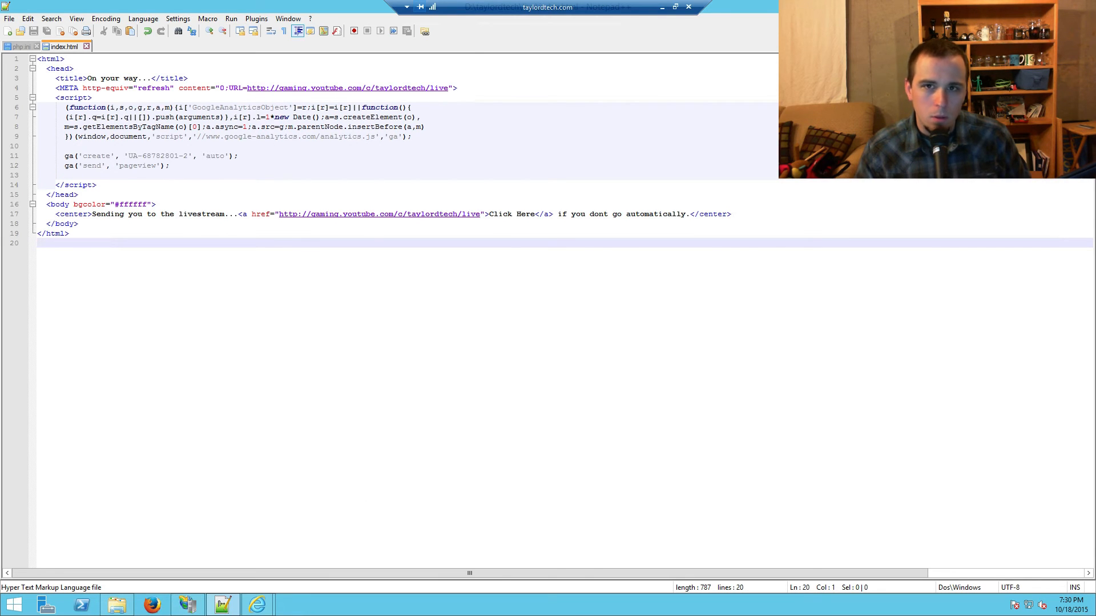
From the local desktop, bring up Discord and start an invite for the server
{"action": "left_click", "coordinate": [662, 6]}
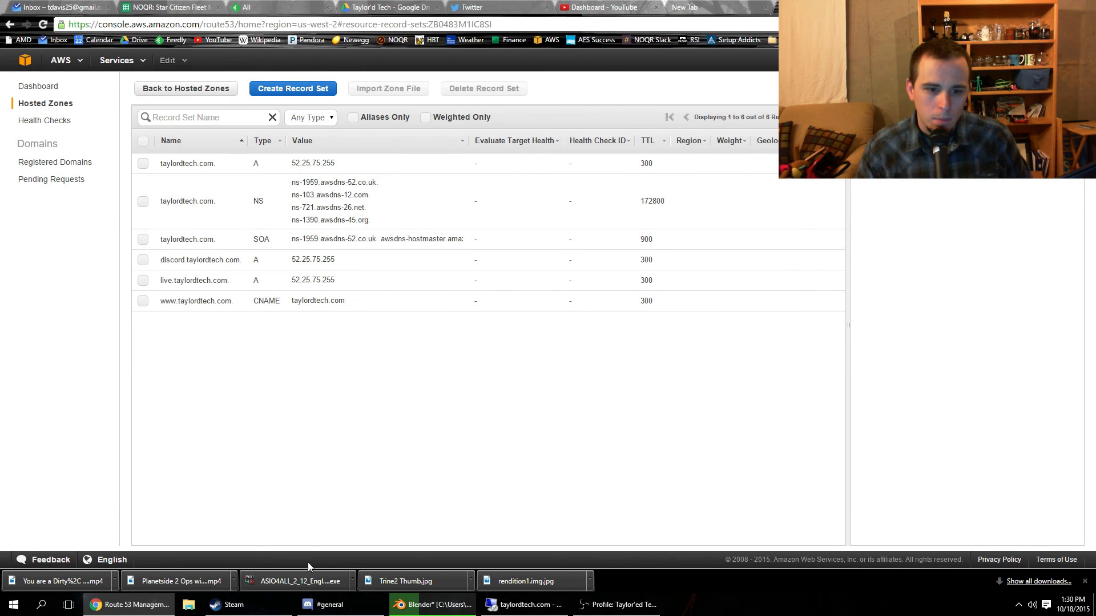
{"action": "left_click", "coordinate": [325, 604]}
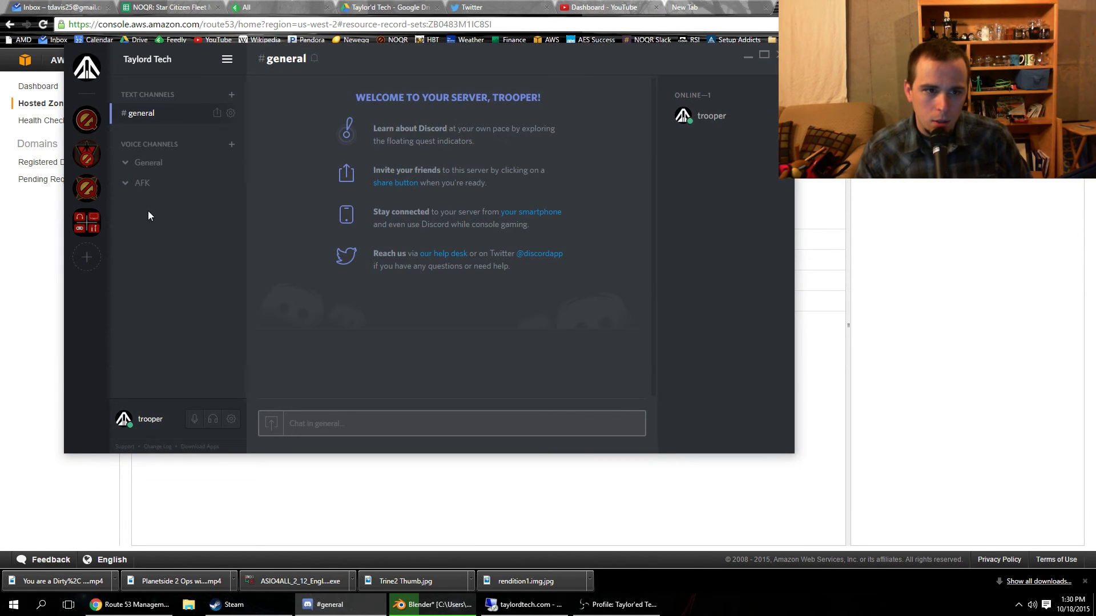
{"action": "left_click", "coordinate": [218, 113]}
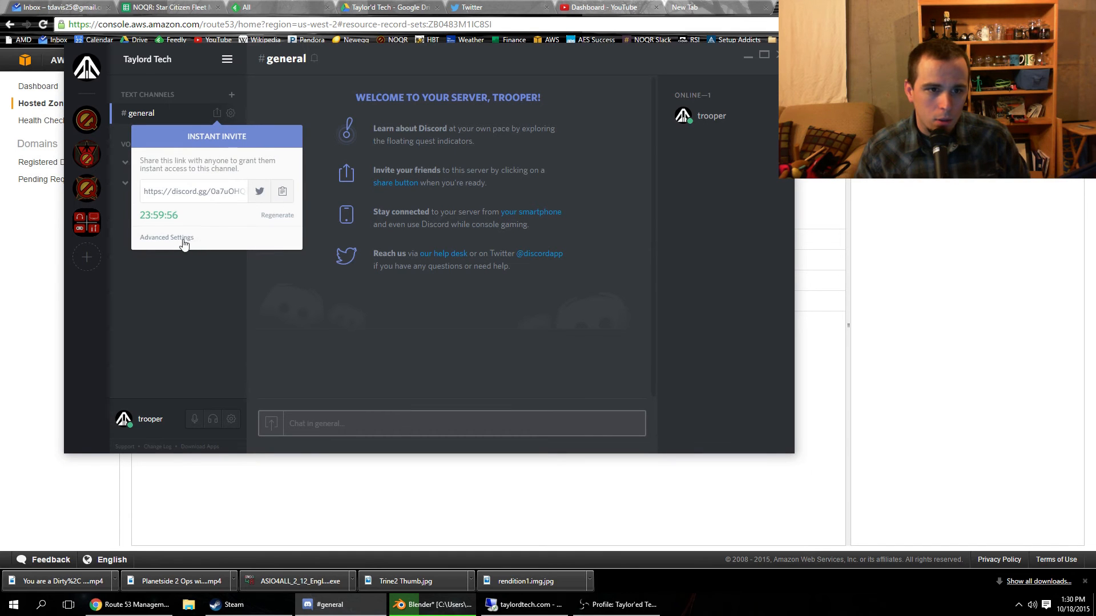
Set the invite to never expire, generate and copy the link, then return to remote Notepad++
{"action": "left_click", "coordinate": [189, 239]}
{"action": "left_click", "coordinate": [193, 220]}
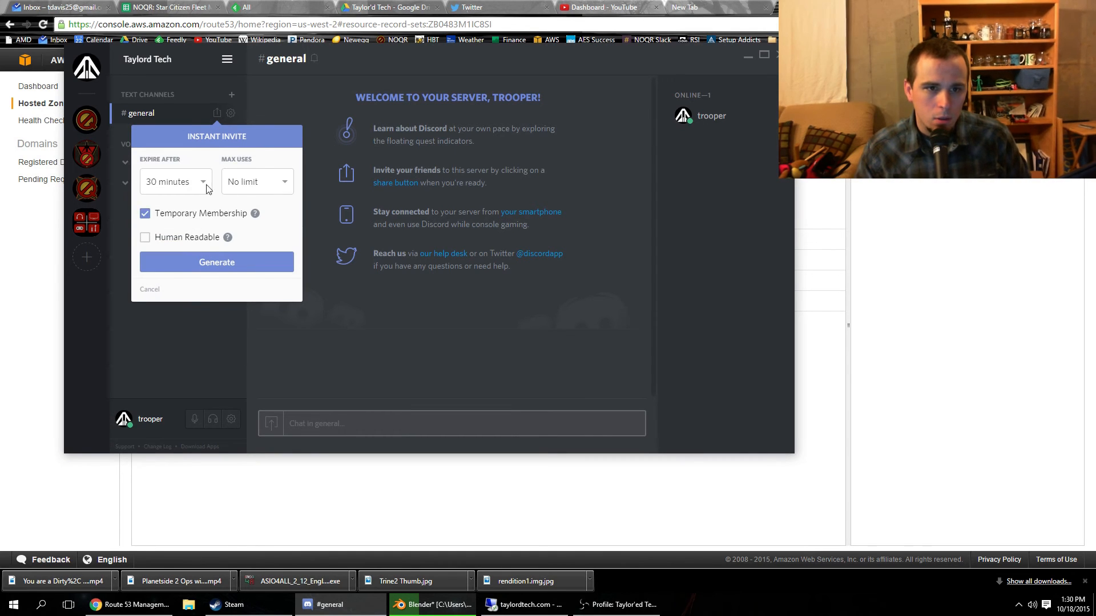
{"action": "left_click", "coordinate": [198, 188]}
{"action": "left_click", "coordinate": [180, 203]}
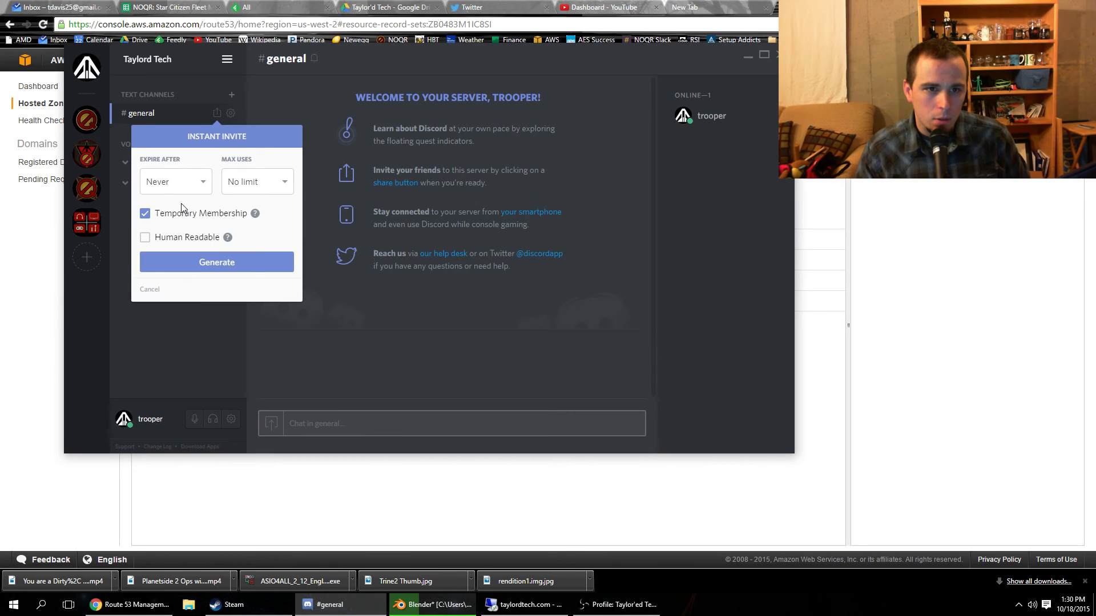
{"action": "left_click", "coordinate": [180, 265]}
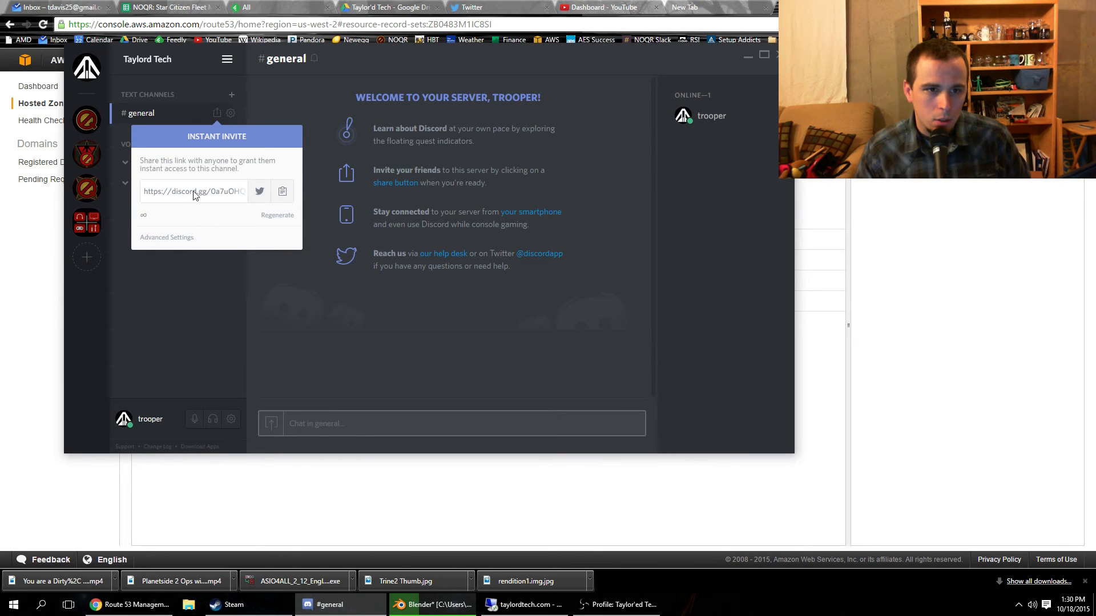
{"action": "left_click", "coordinate": [282, 193]}
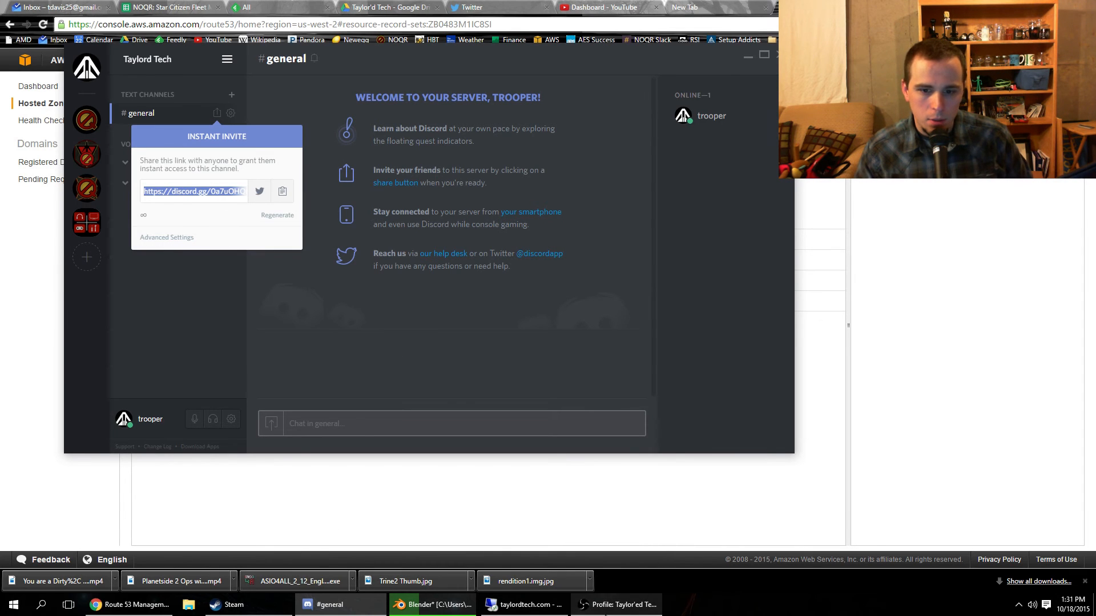
{"action": "left_click", "coordinate": [584, 611]}
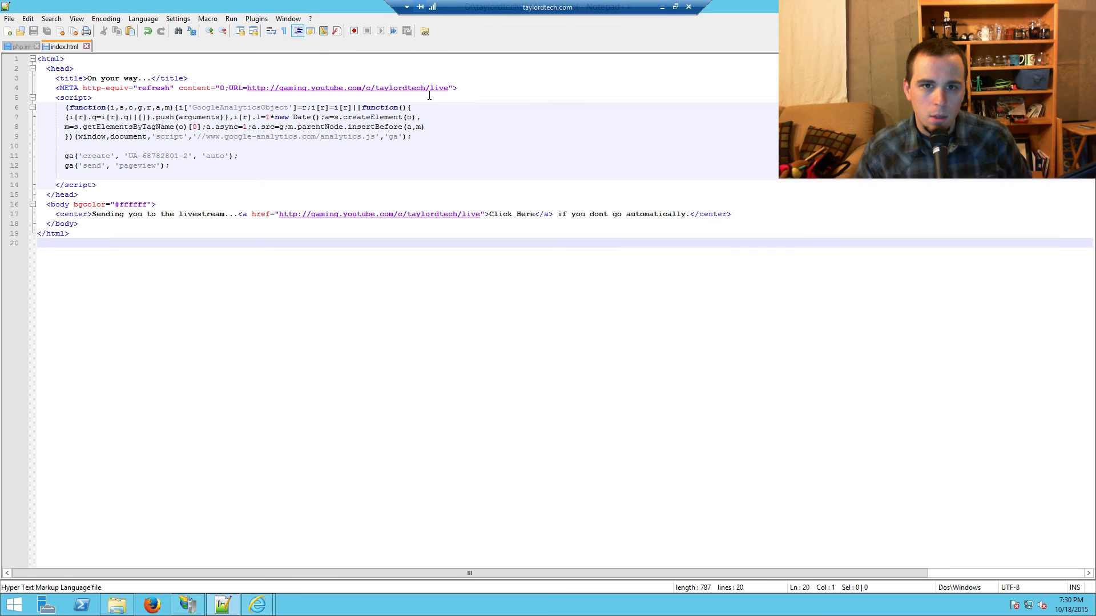
Replace the YouTube URLs on lines 4 and 17 with the Discord invite link
{"action": "left_click_drag", "start_coordinate": [449, 89], "coordinate": [240, 87]}
{"action": "key", "text": "ctrl+v"}
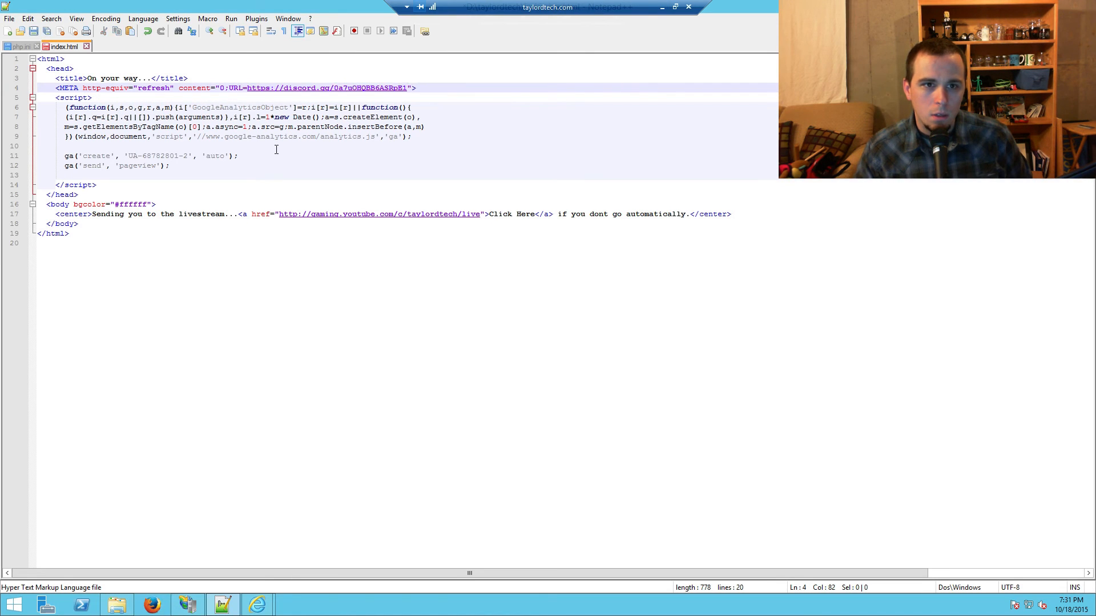
{"action": "left_click_drag", "start_coordinate": [481, 216], "coordinate": [287, 216]}
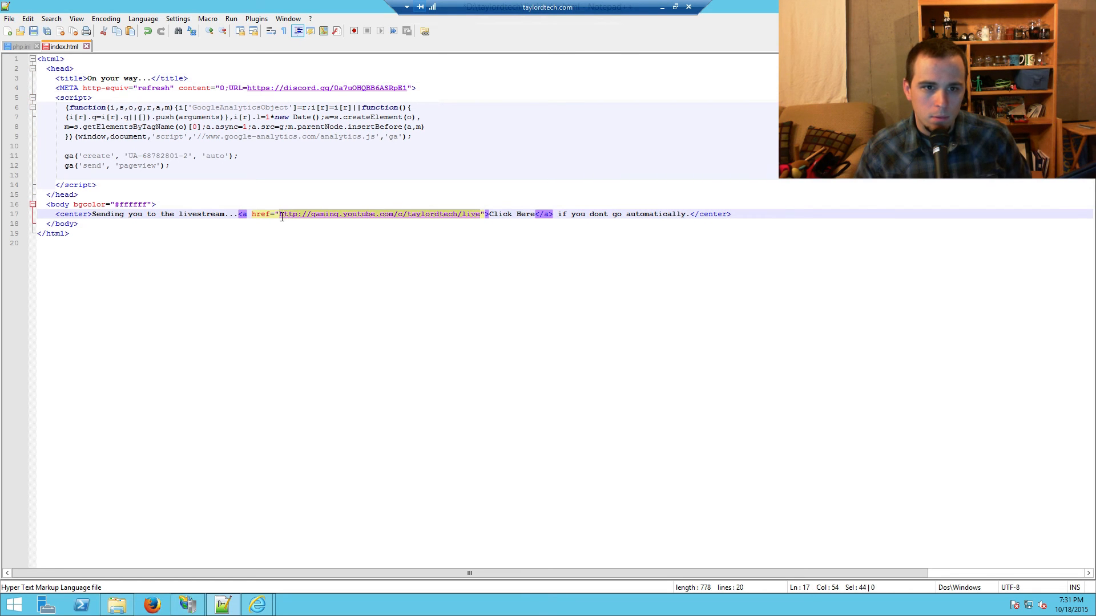
{"action": "key", "text": "ctrl+v"}
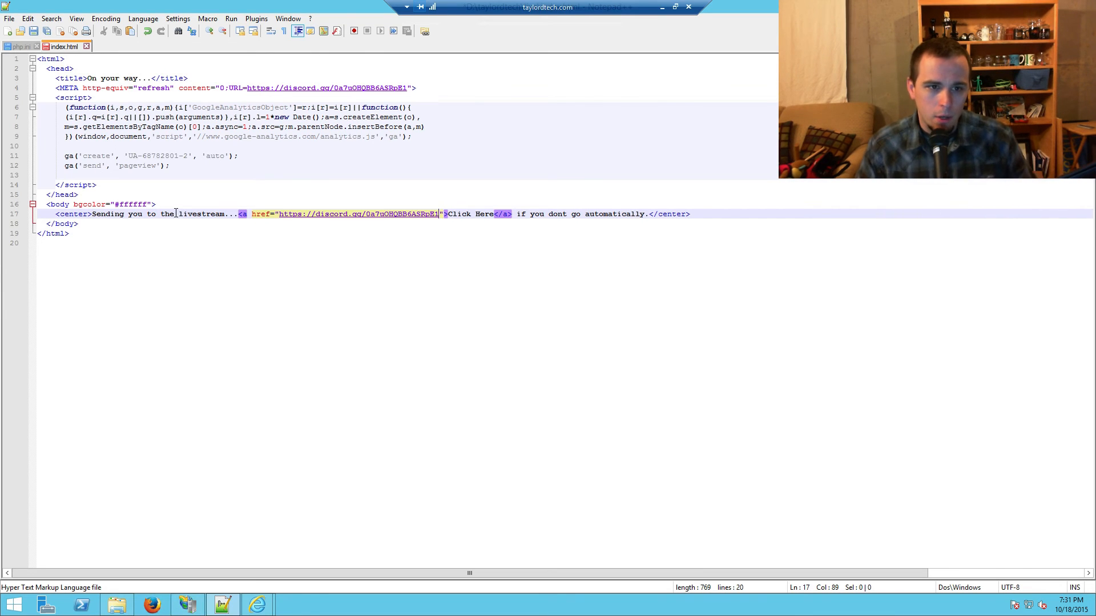
Change 'livestream' to 'chat' and delete the analytics script on lines 5–14
{"action": "double_click", "coordinate": [193, 215]}
{"action": "type", "text": "chat"}
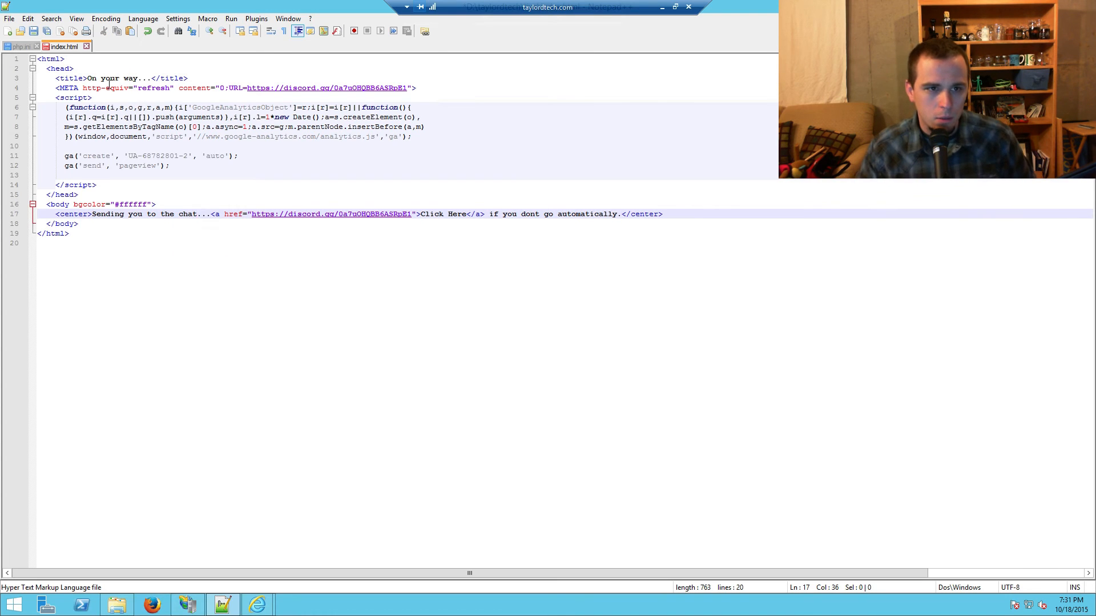
{"action": "left_click_drag", "start_coordinate": [114, 182], "coordinate": [38, 98]}
{"action": "key", "text": "Delete"}
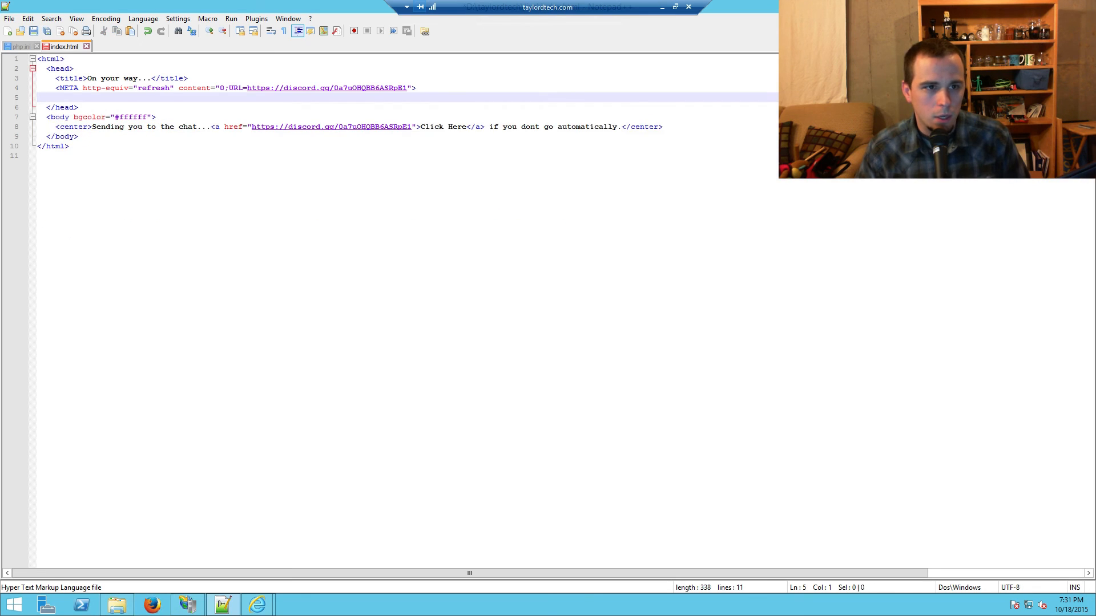
{"action": "key", "text": "BackSpace"}
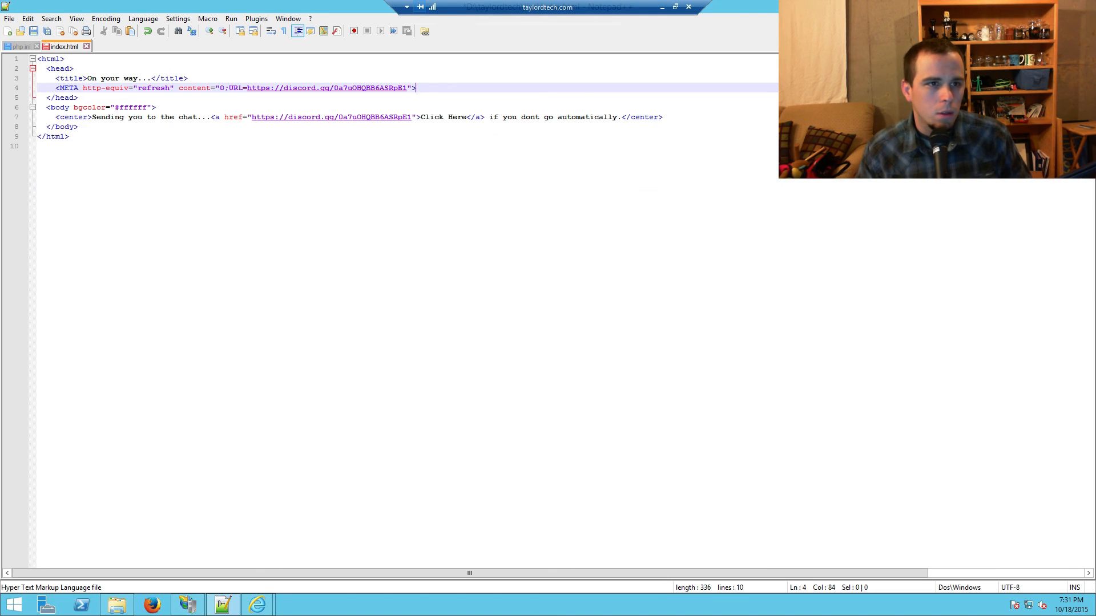
Save the page as index in D:\discord_redirect using Save As
{"action": "left_click", "coordinate": [9, 18]}
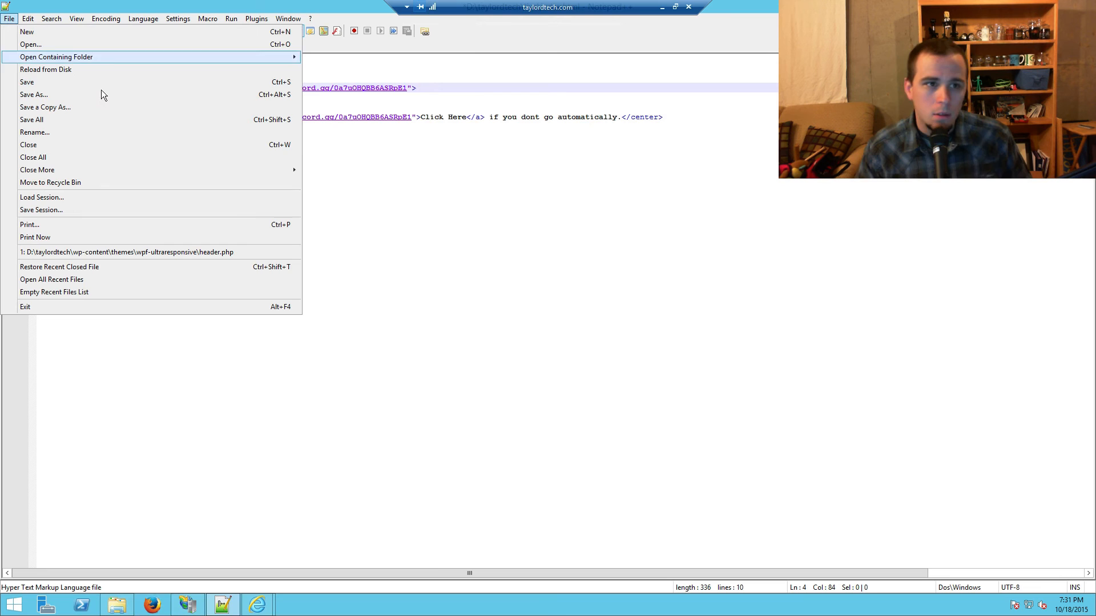
{"action": "left_click", "coordinate": [94, 96]}
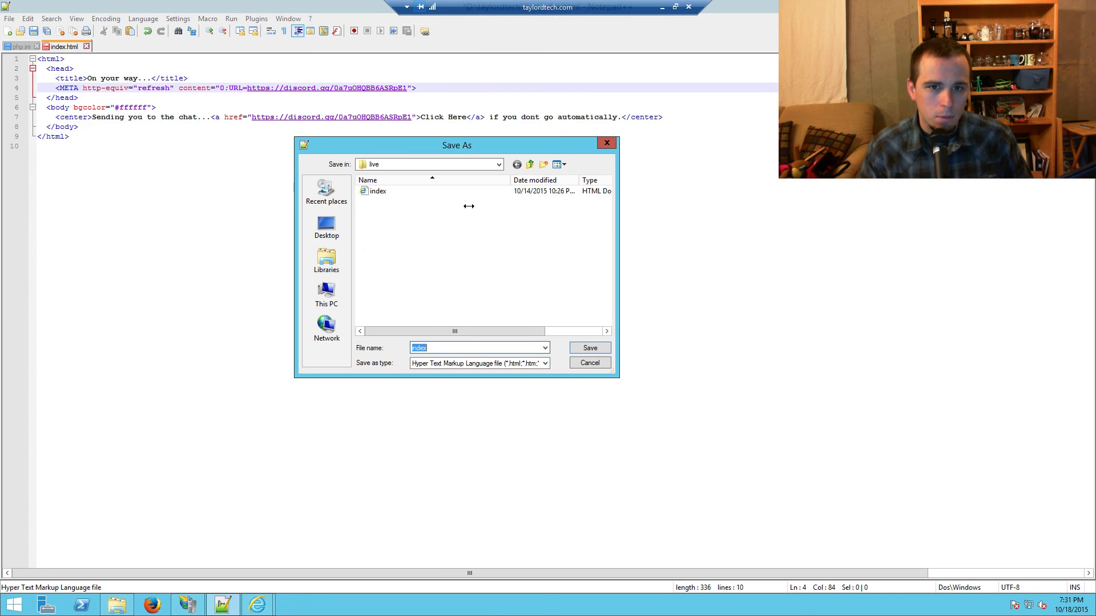
{"action": "left_click", "coordinate": [529, 164]}
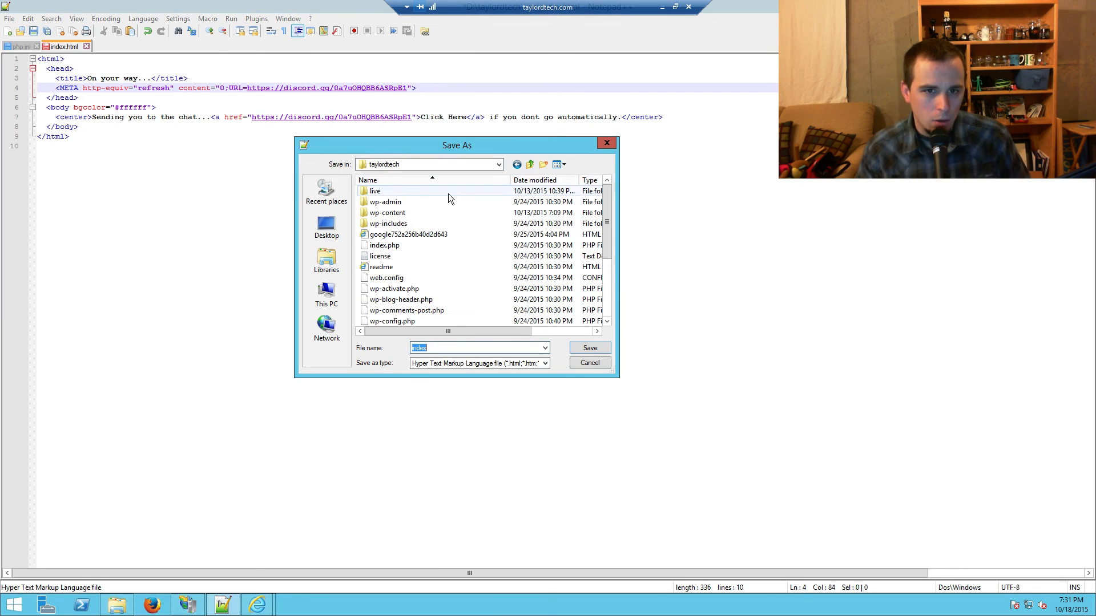
{"action": "left_click", "coordinate": [529, 164]}
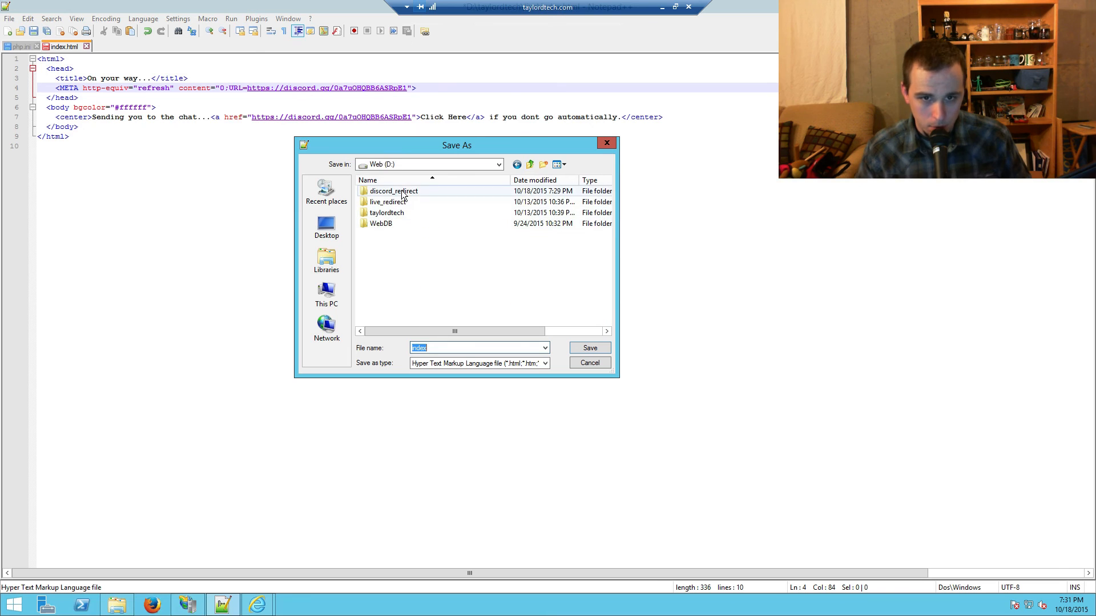
{"action": "double_click", "coordinate": [402, 196]}
{"action": "left_click", "coordinate": [583, 348]}
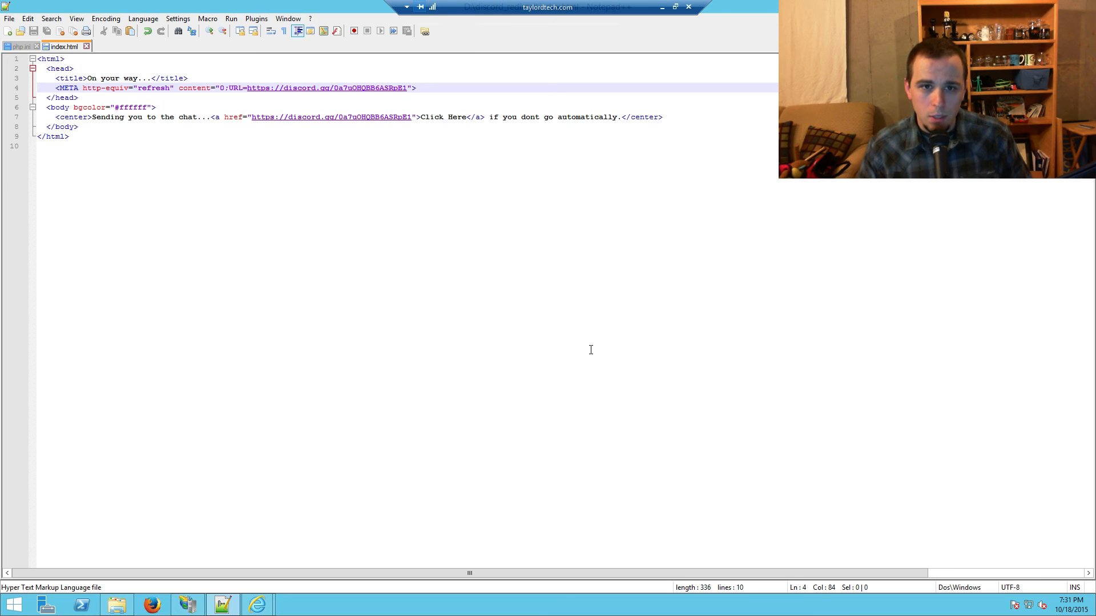
Load discord.taylordtech.com in a new Chrome tab to verify the Discord redirect, then close it
{"action": "left_click", "coordinate": [662, 8]}
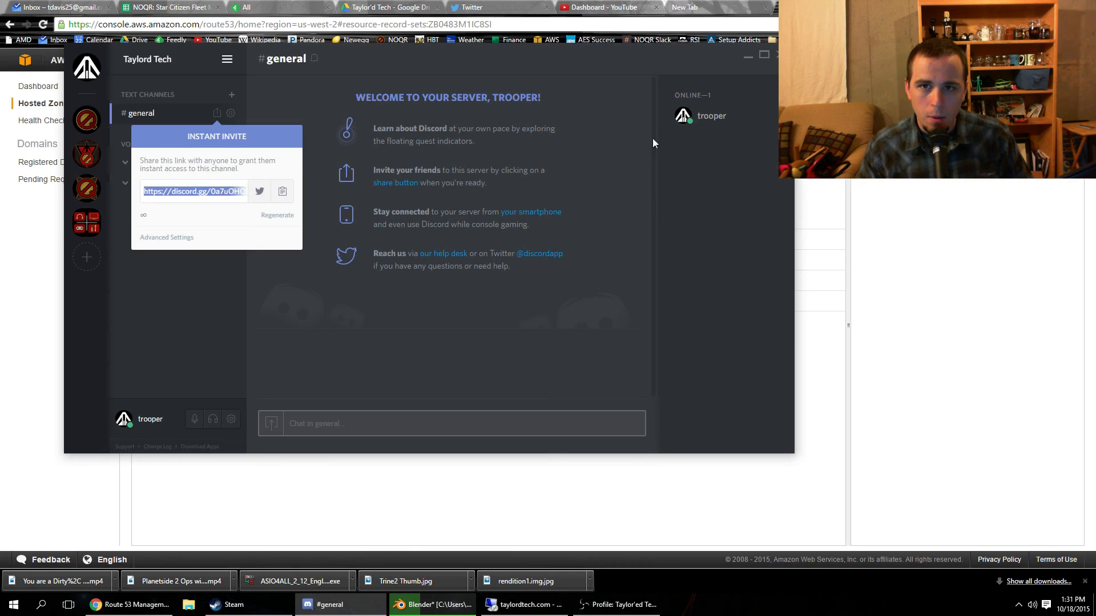
{"action": "key", "text": "ctrl+t"}
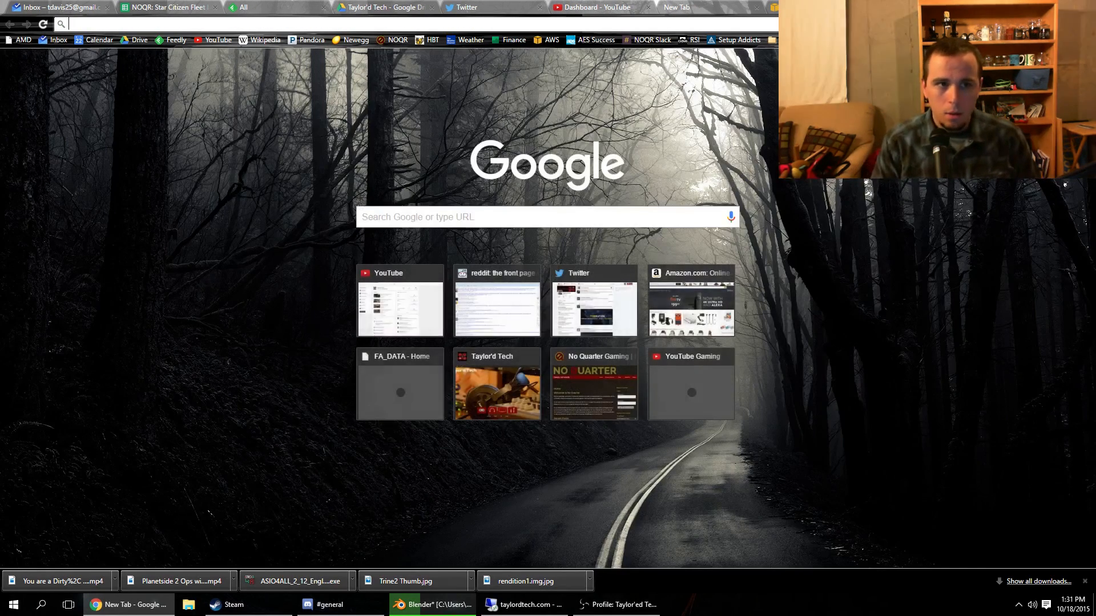
{"action": "type", "text": "discor"}
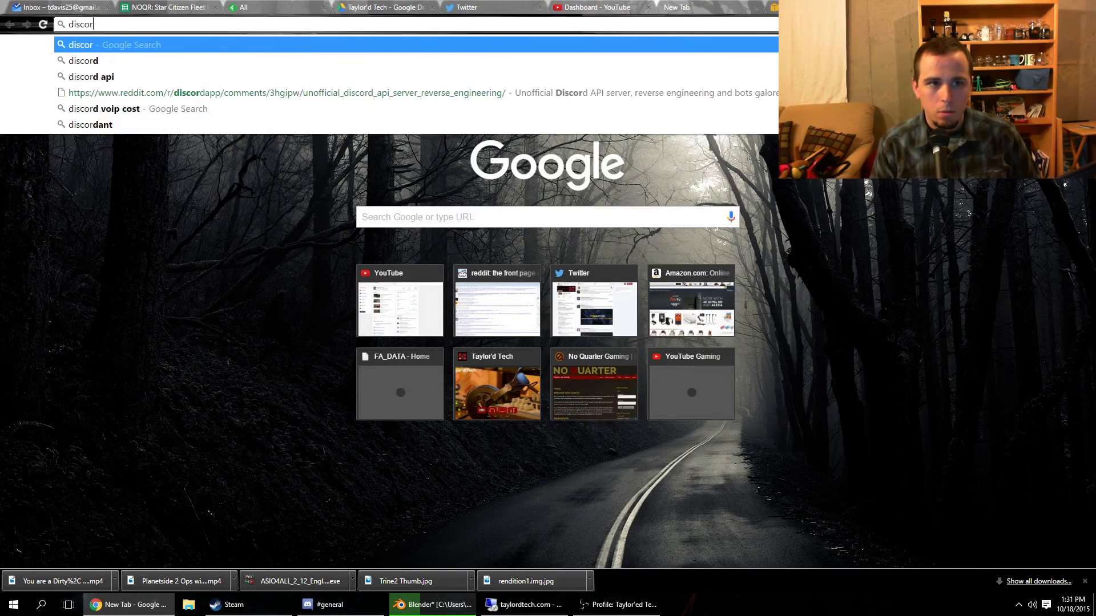
{"action": "type", "text": "d.taylordtech.com"}
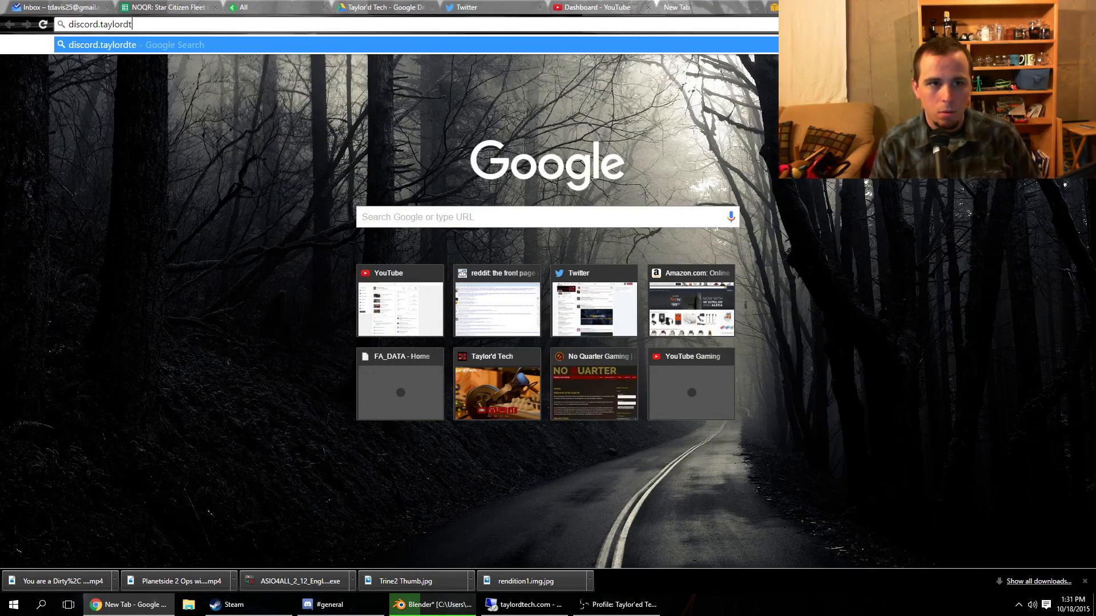
{"action": "key", "text": "Return"}
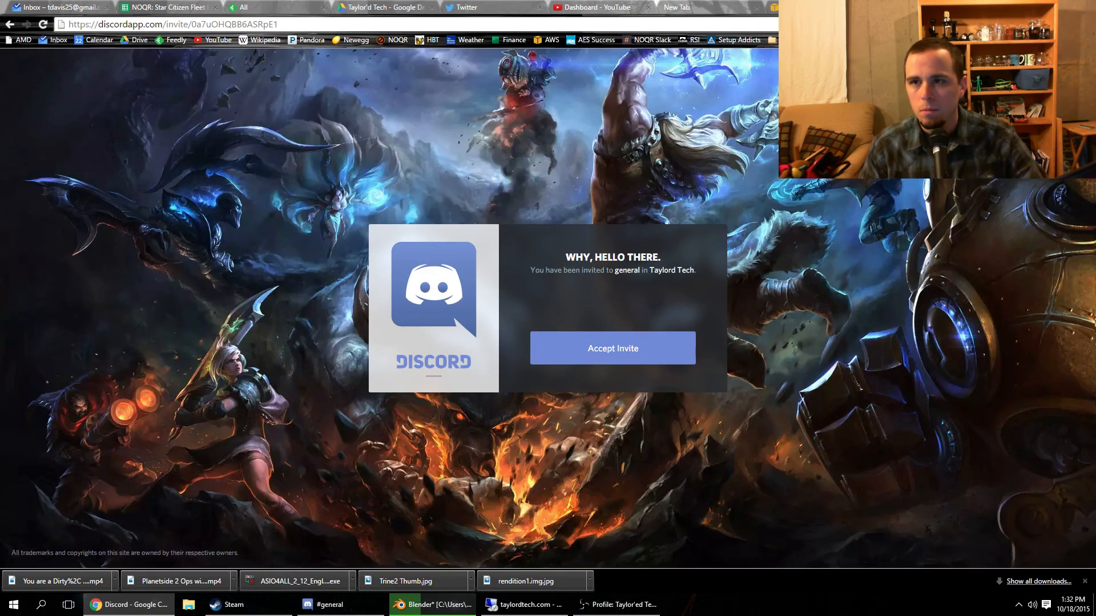
{"action": "left_click", "coordinate": [973, 8]}
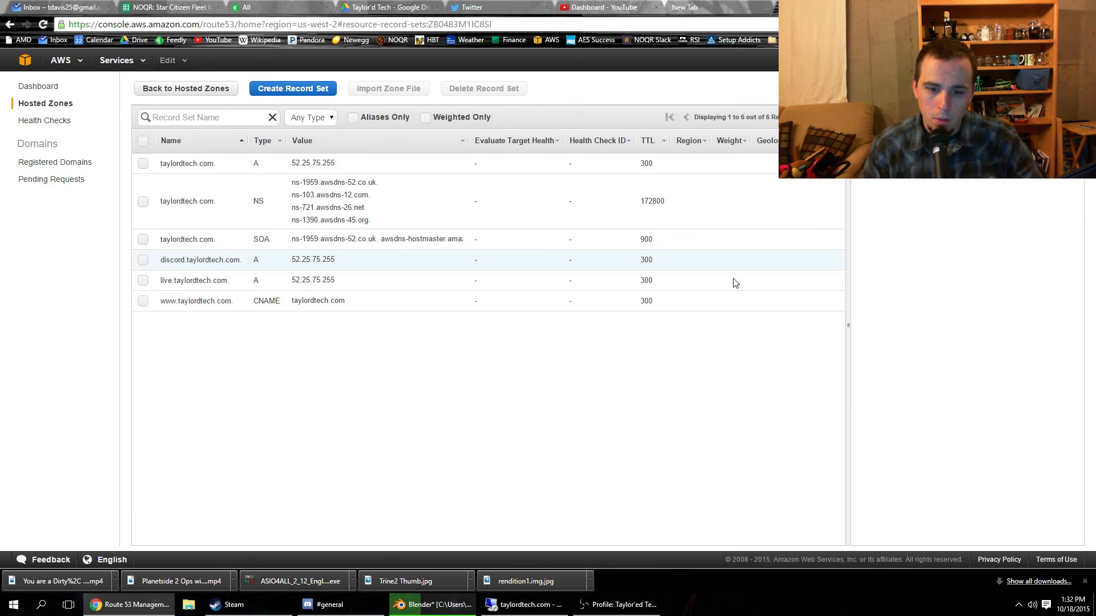
Switch OBS to the Webcam Capture scene showing the Taylor'd Tech title card
{"action": "left_click", "coordinate": [619, 603]}
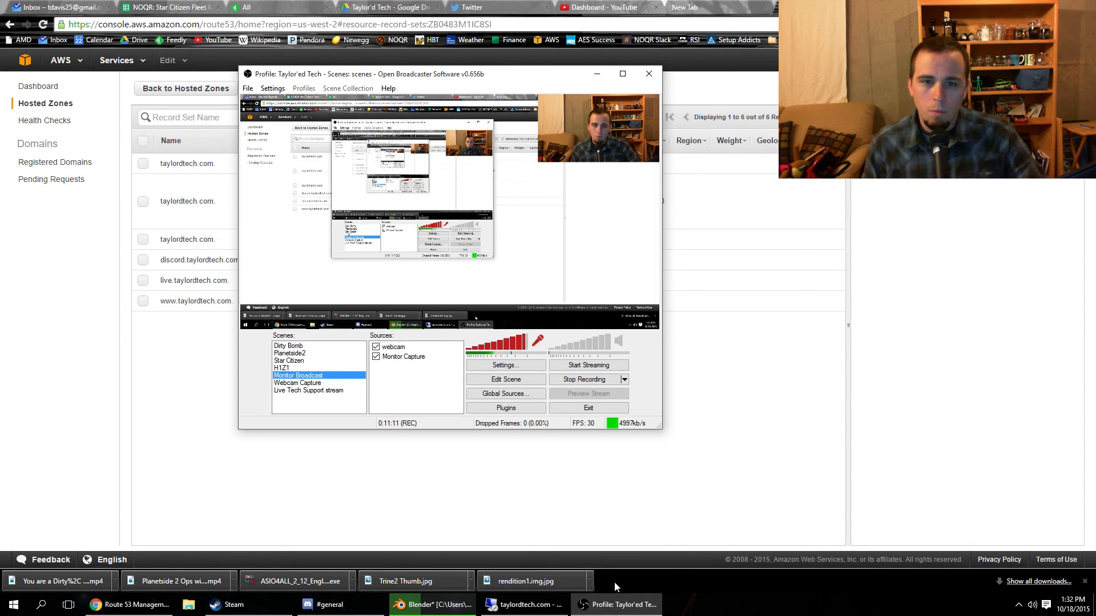
{"action": "left_click", "coordinate": [320, 384]}
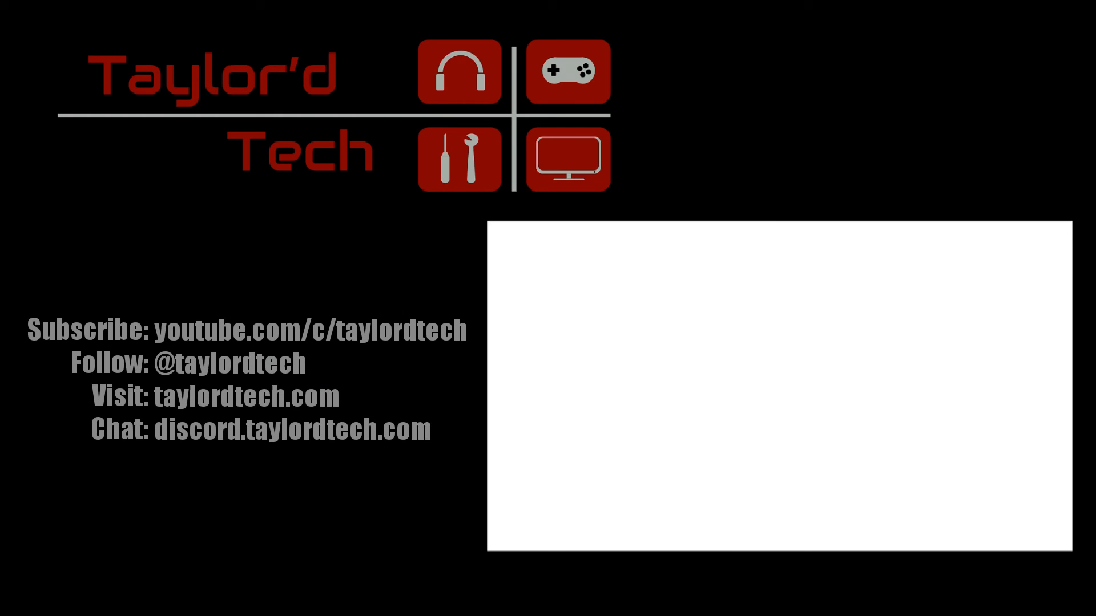